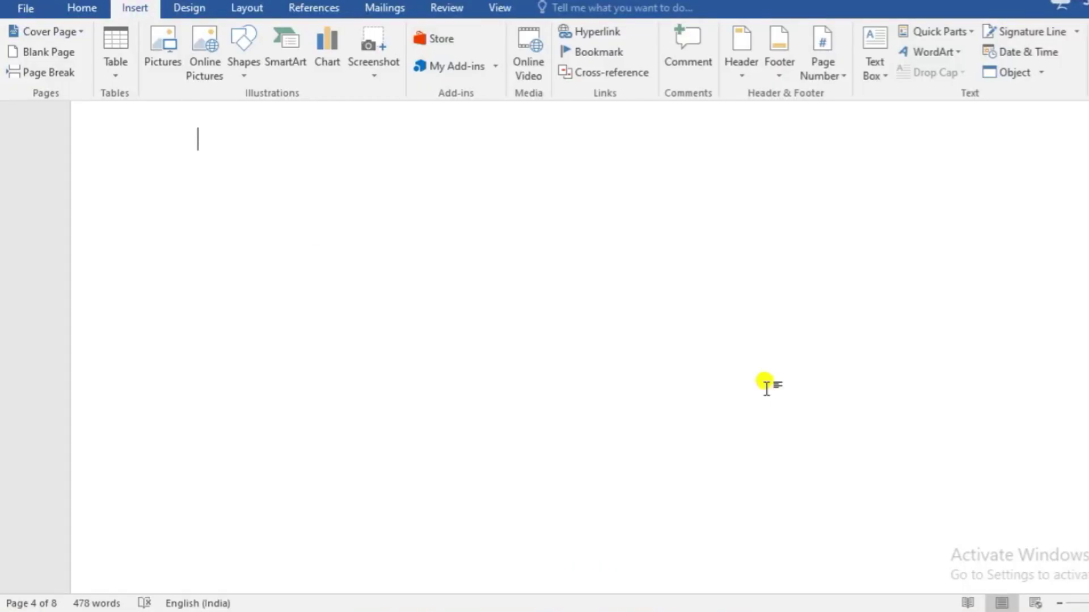
Step: Insert a blank page into the document, extending it to 9 pages
scroll(397, 284, up, 3)
scroll(403, 295, down, 2)
scroll(403, 293, down, 1)
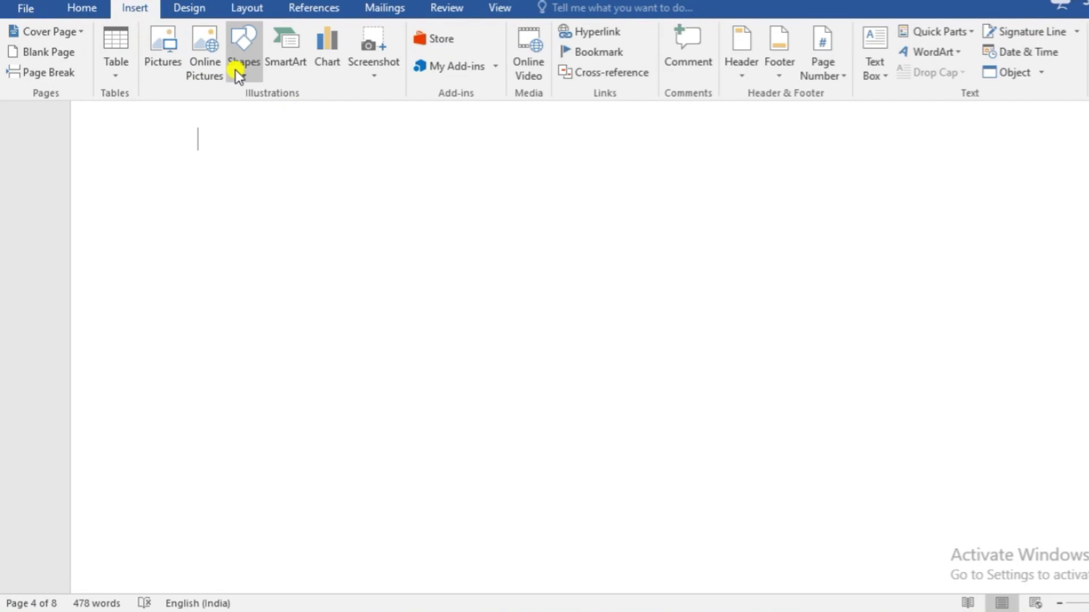
click(256, 67)
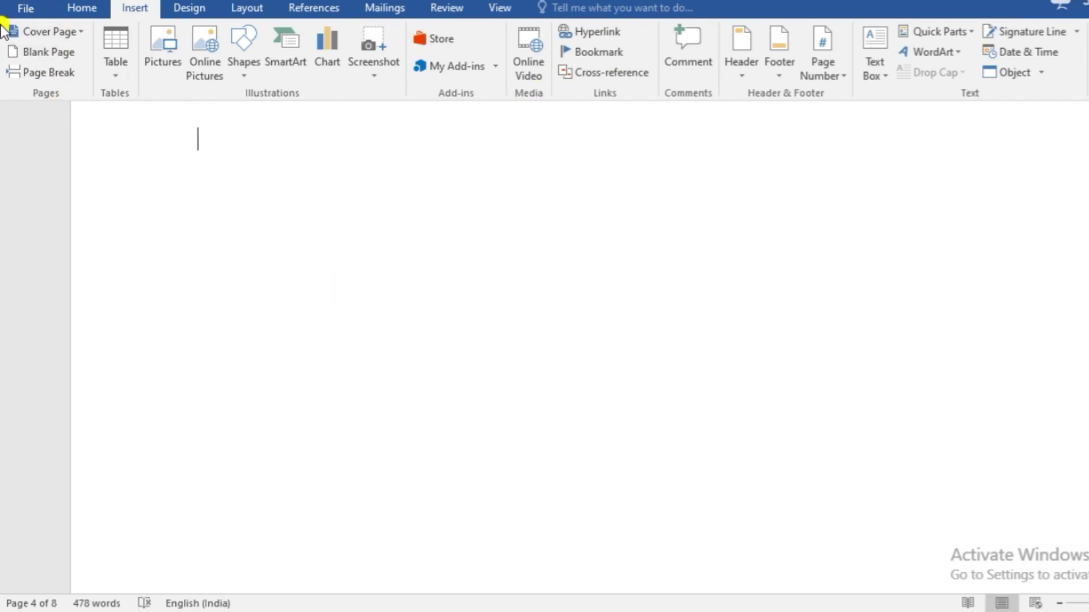
click(31, 49)
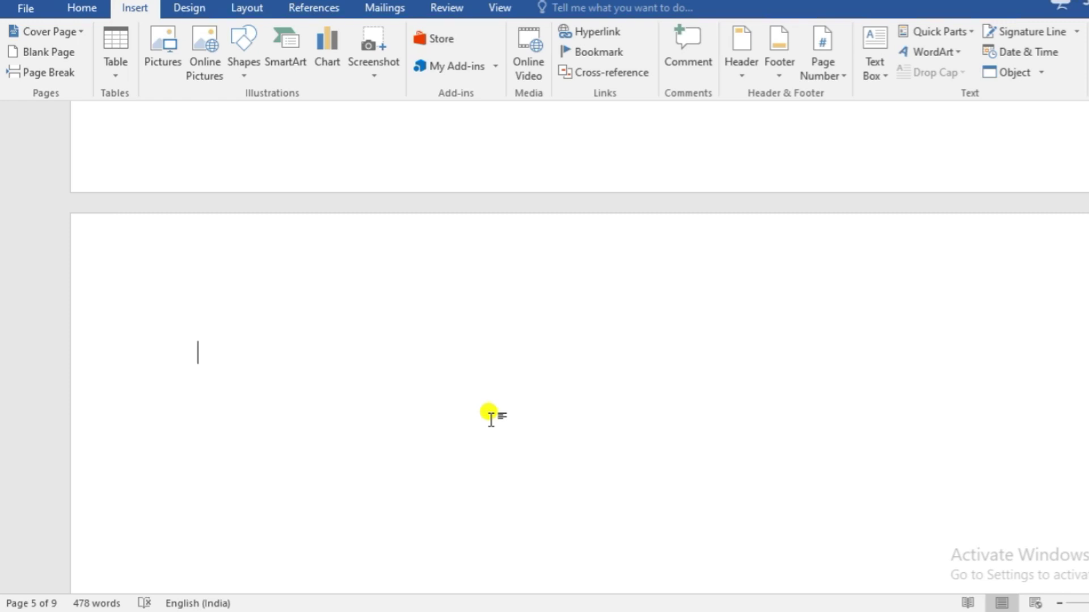
Step: Type 'Word' on the new blank page, select it, and open its hyperlink settings
text(or)
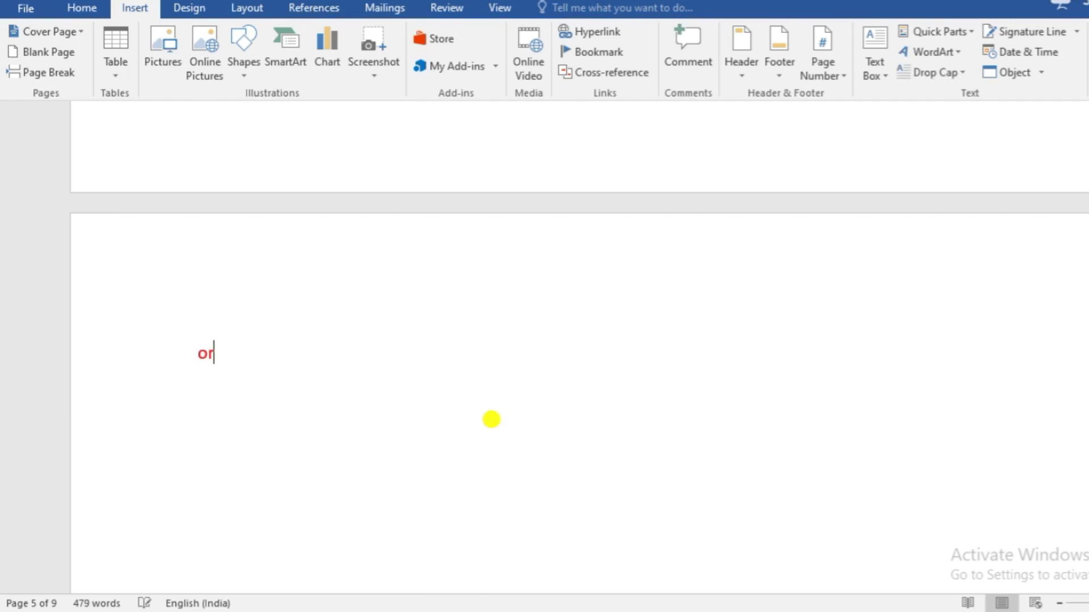
key(BackSpace)
key(BackSpace)
text(W)
text(ord)
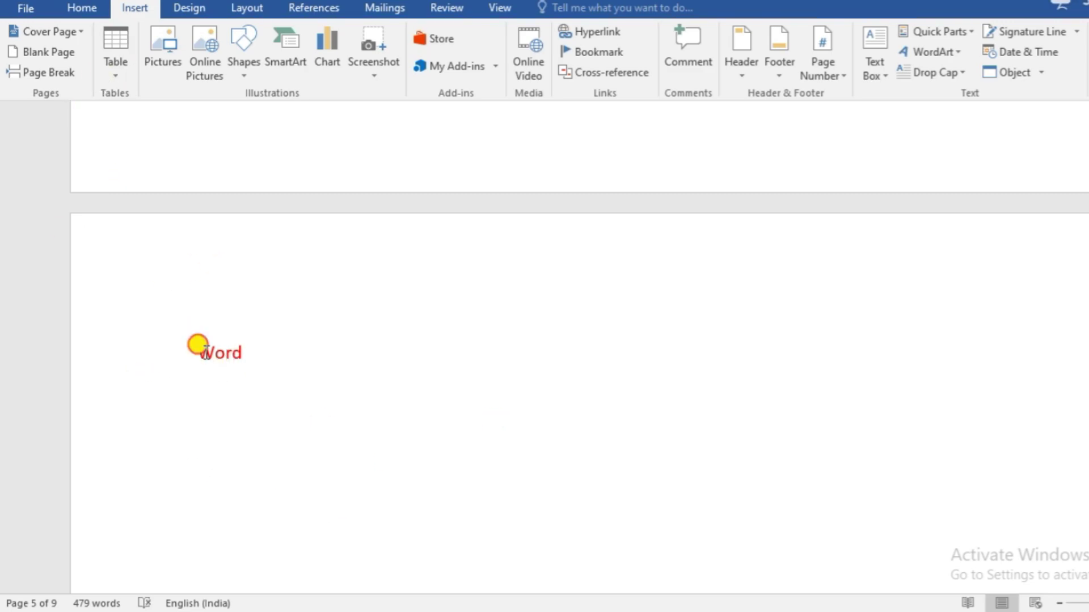
drag(197, 347, 260, 351)
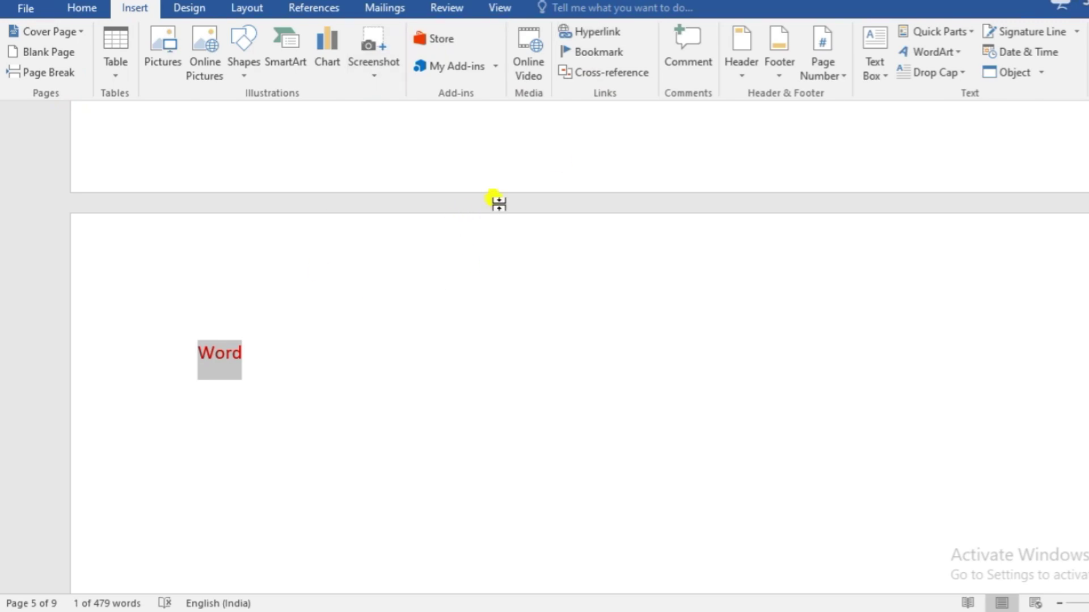
click(623, 36)
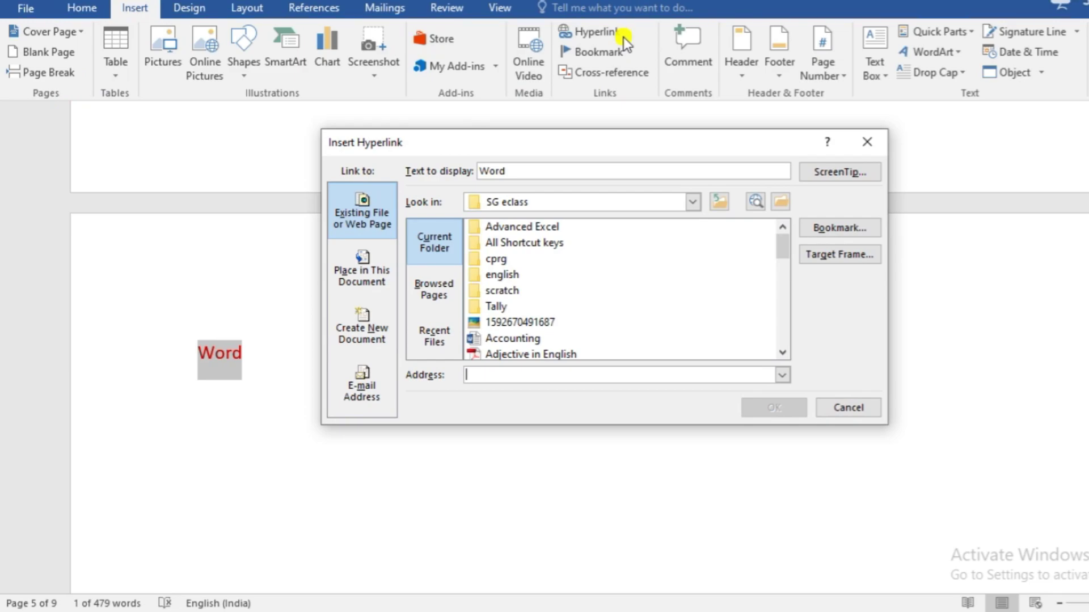
click(490, 377)
text(ww)
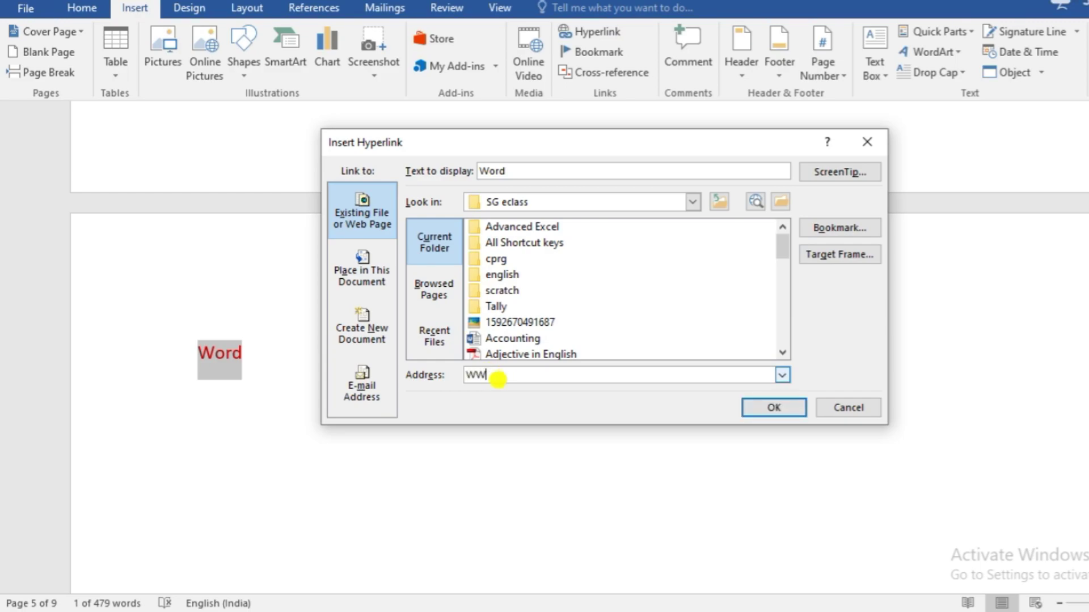
text(w.)
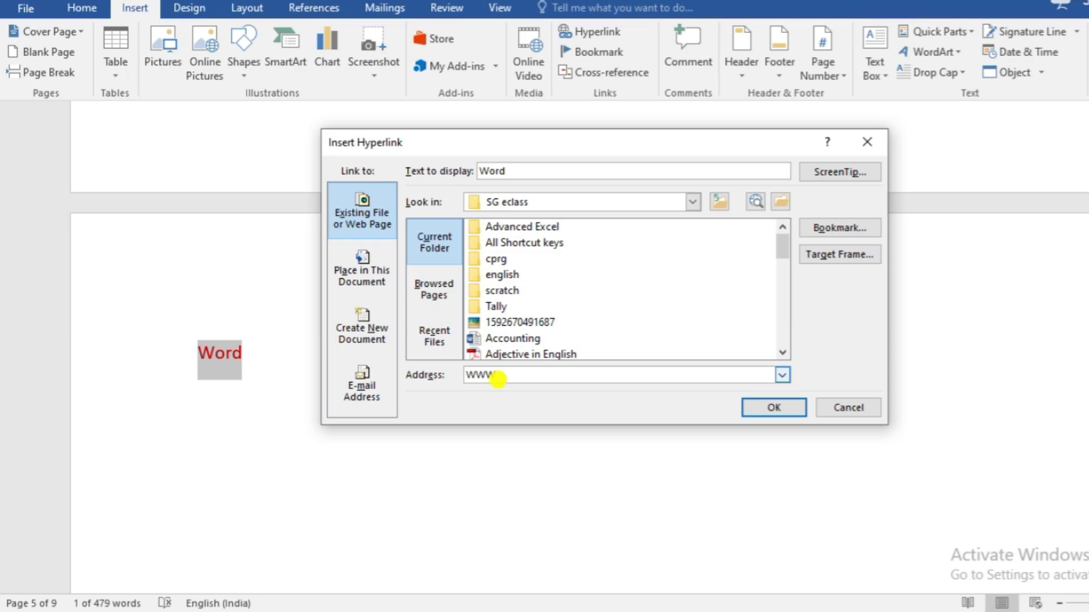
text(goog)
text(l)
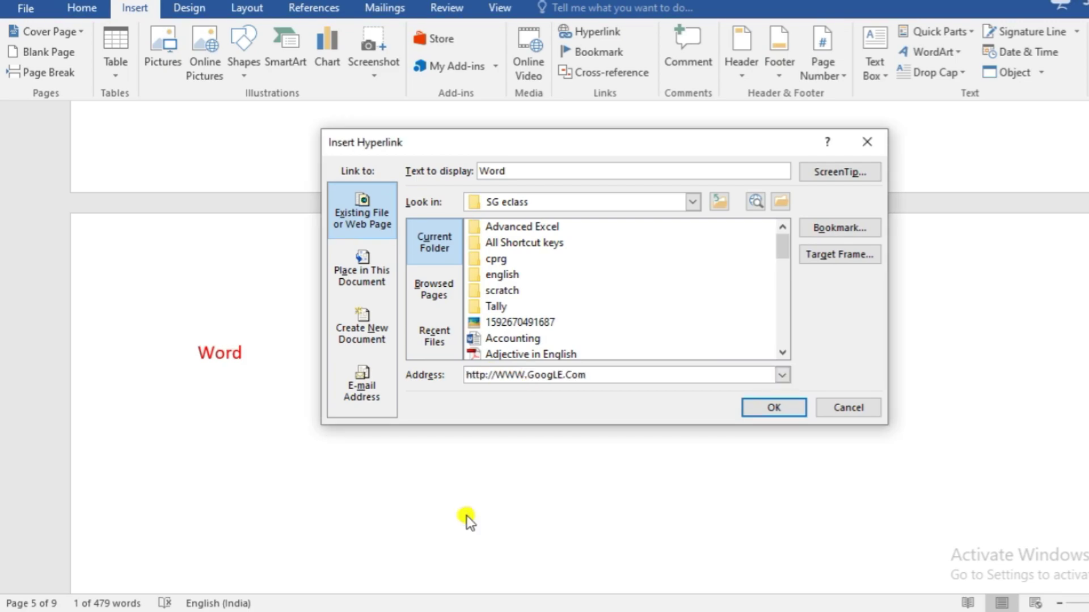
click(766, 406)
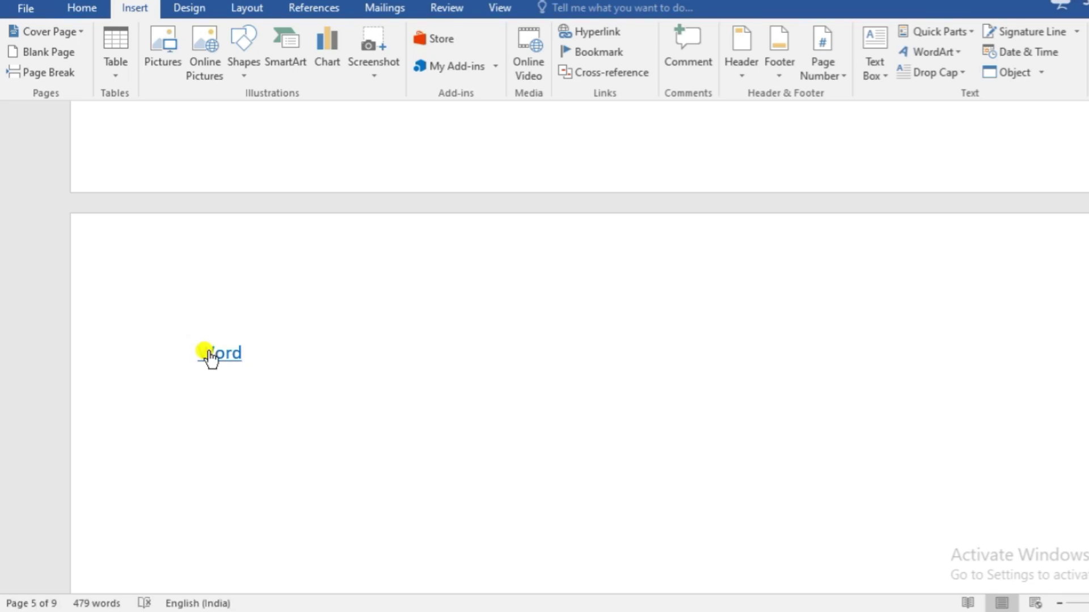
Step: Follow the 'Word' hyperlink so it shows as visited, then put the caret after it
ctrl+click(215, 358)
click(301, 367)
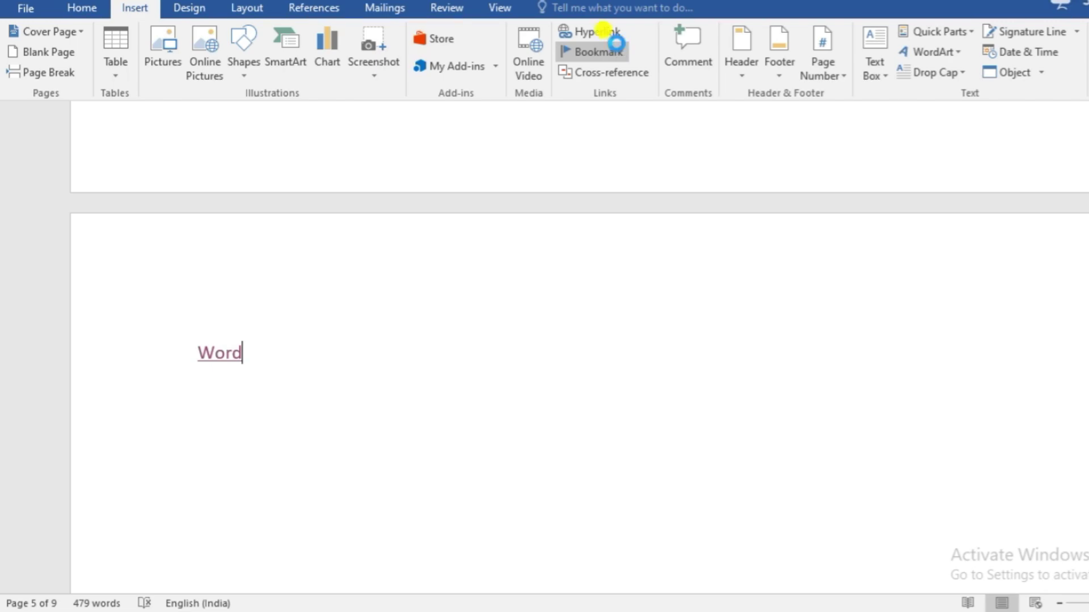
Step: Create a bookmark named 'go' at the hyperlinked 'Word' on page 5
click(619, 50)
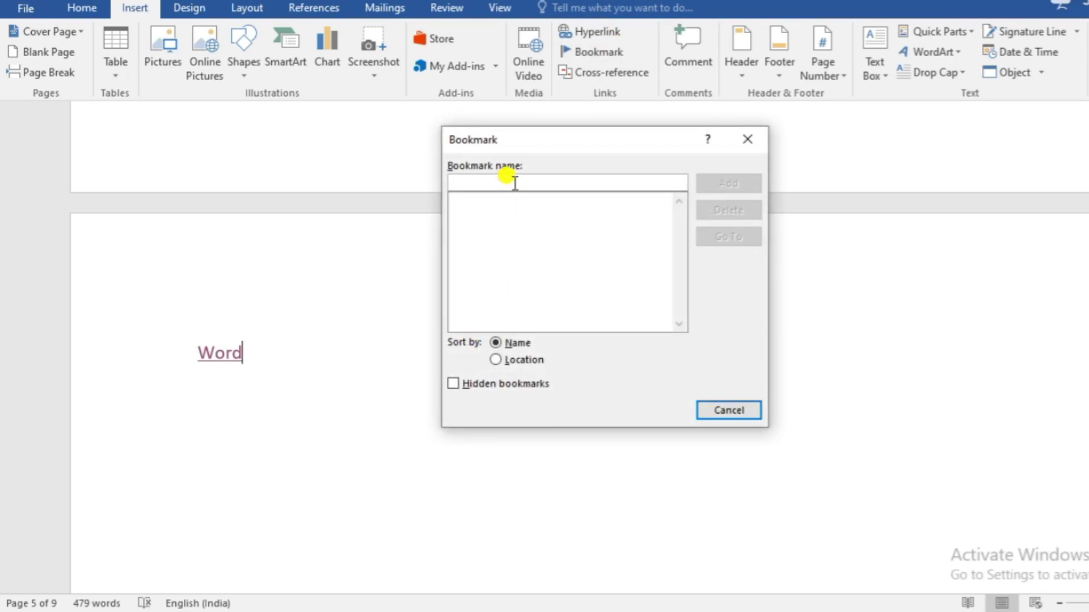
text(go)
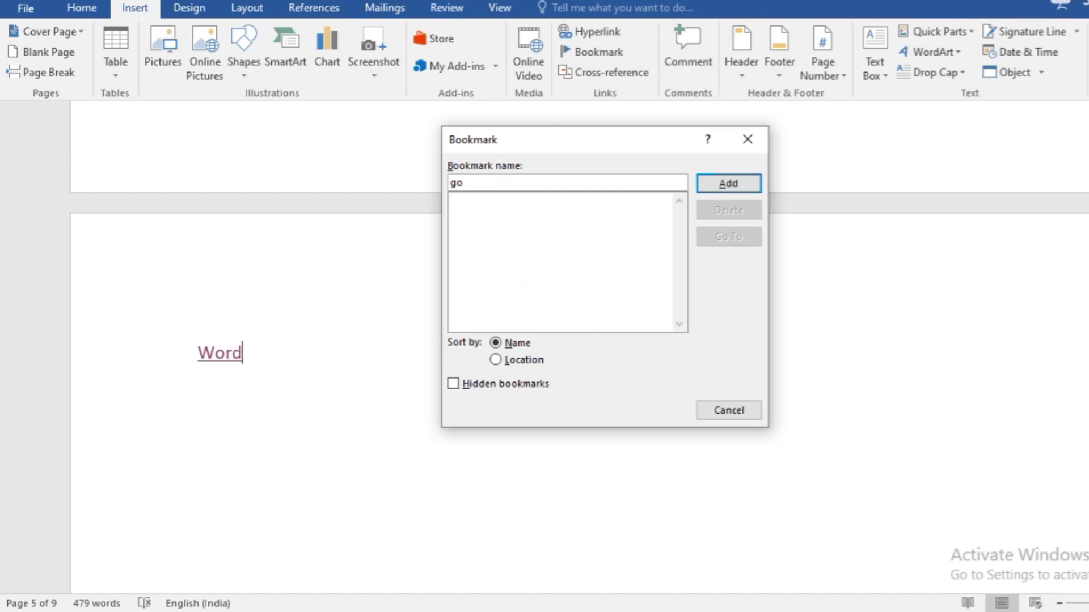
click(734, 183)
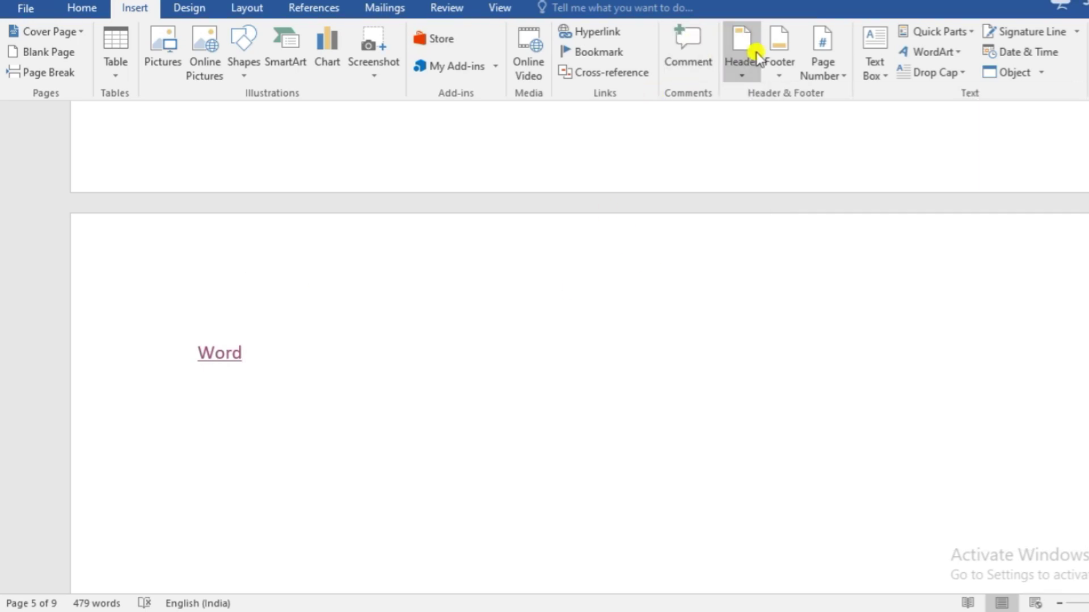
Step: Browse the built-in header designs and dismiss the gallery without choosing one
click(738, 72)
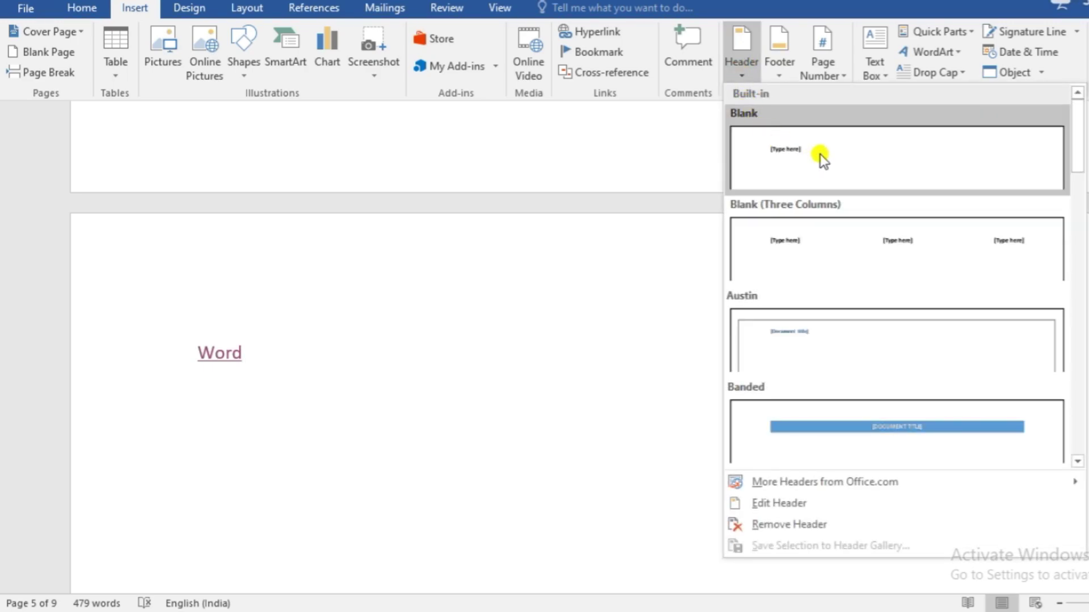
scroll(820, 155, down, 3)
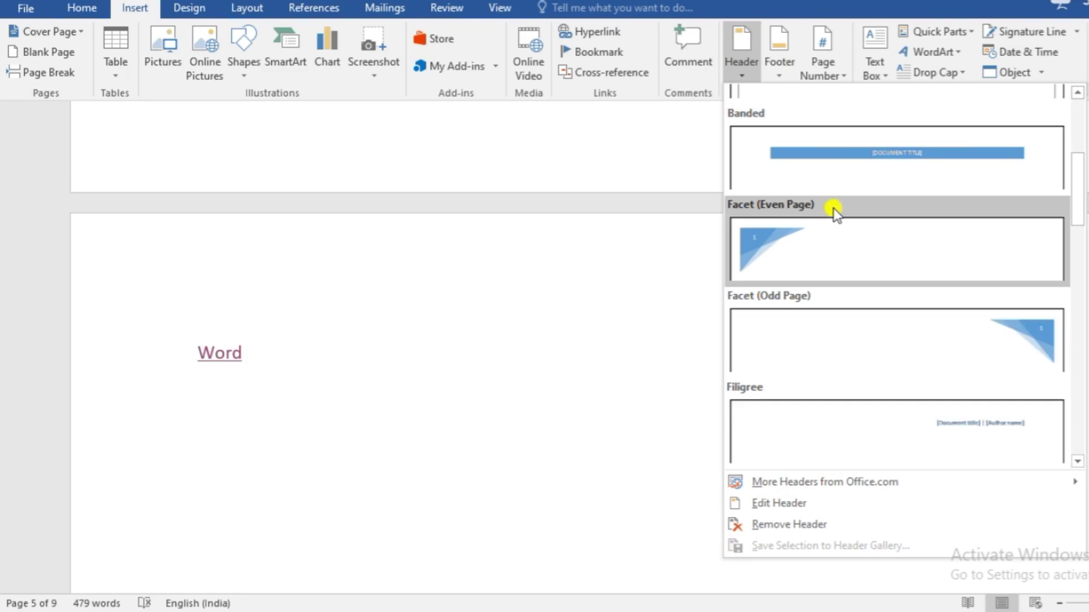
scroll(832, 209, down, 3)
scroll(833, 209, down, 6)
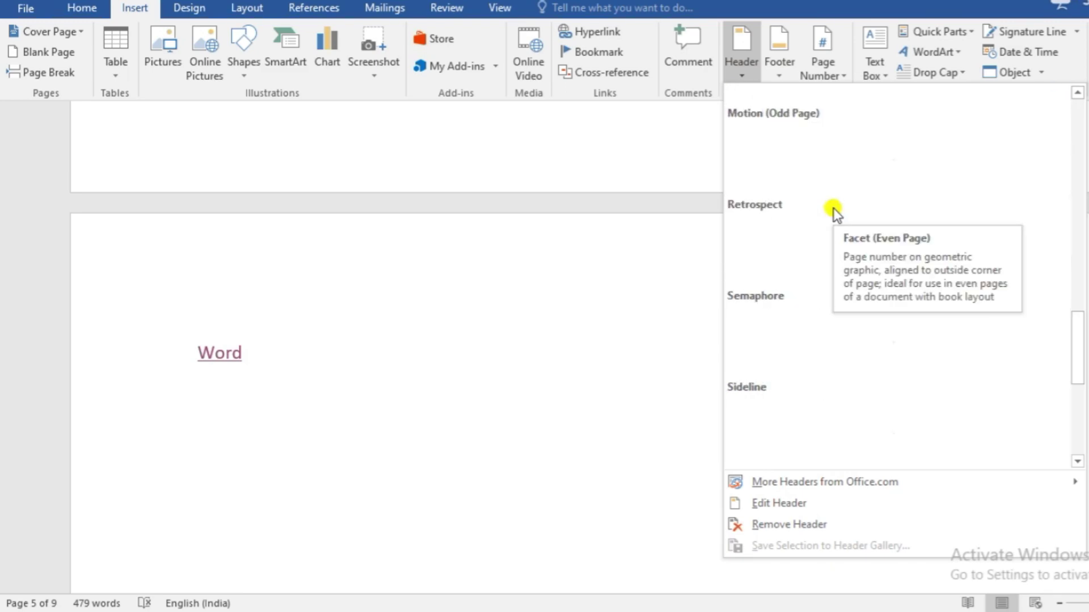
scroll(832, 209, up, 5)
scroll(832, 208, up, 3)
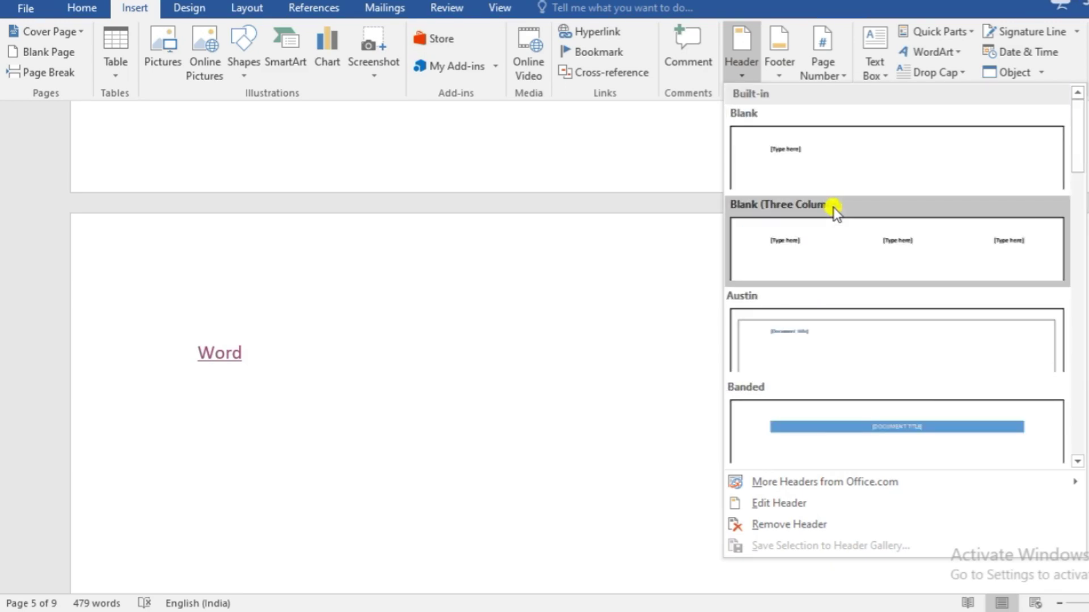
key(Escape)
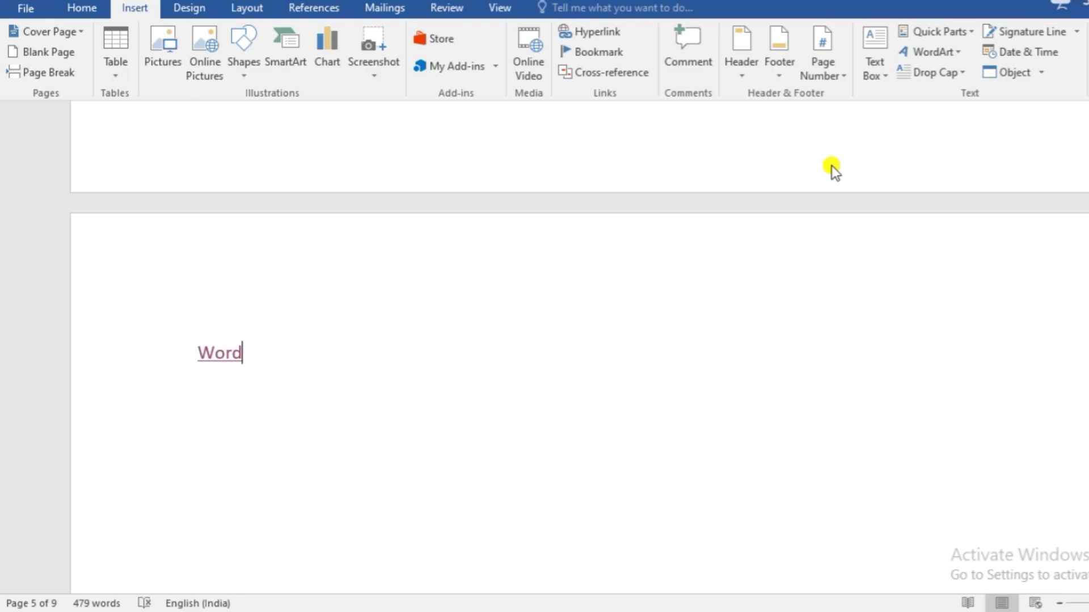
Step: Type 'Top' into the page header and close header editing
double_click(393, 254)
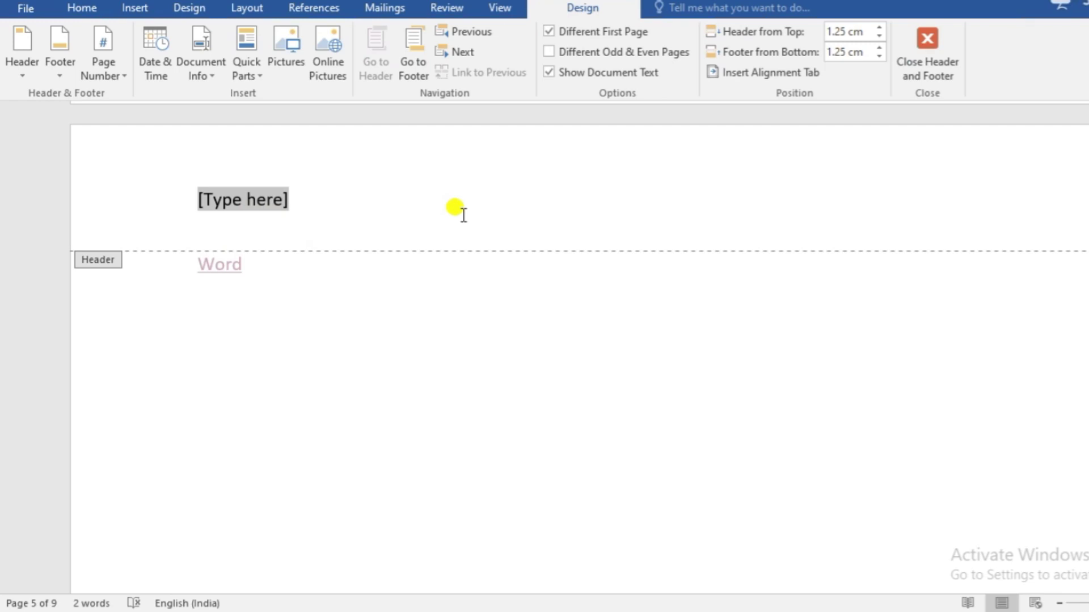
text(To)
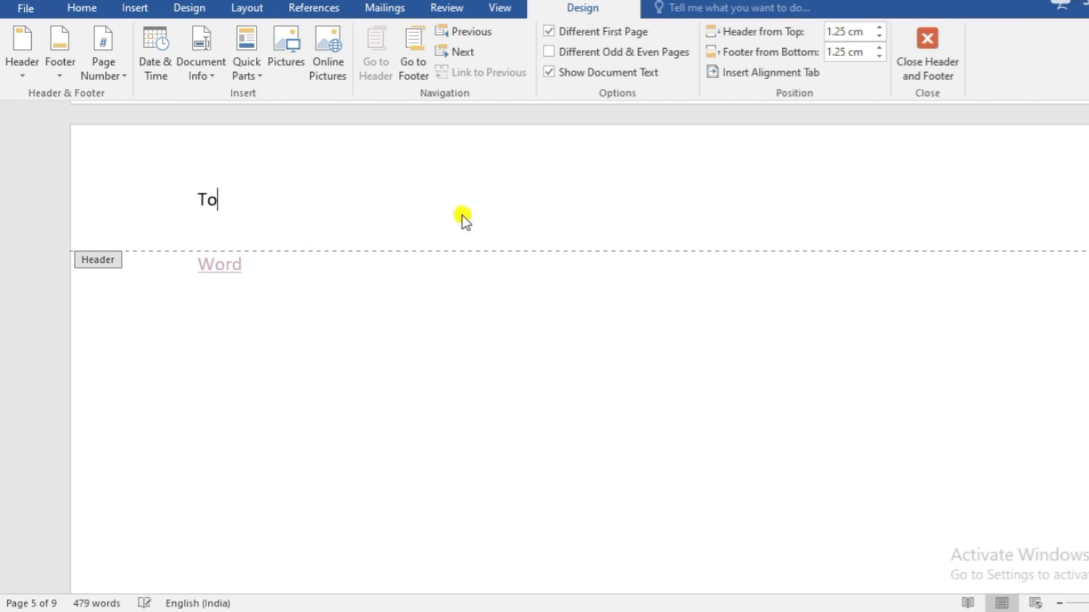
text(p)
click(927, 36)
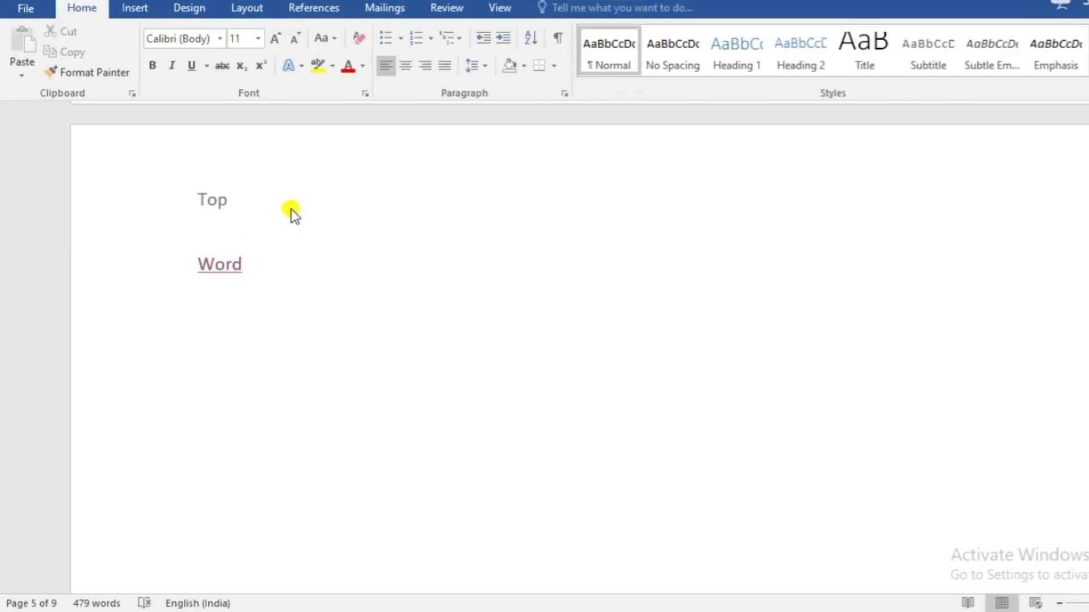
key(ctrl+shift+Left)
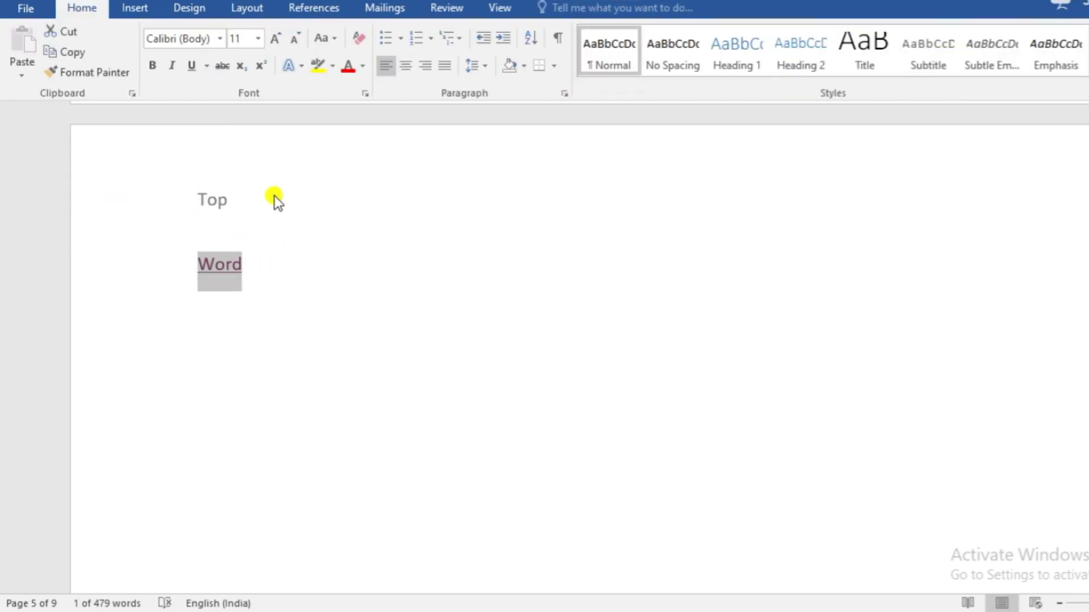
click(303, 255)
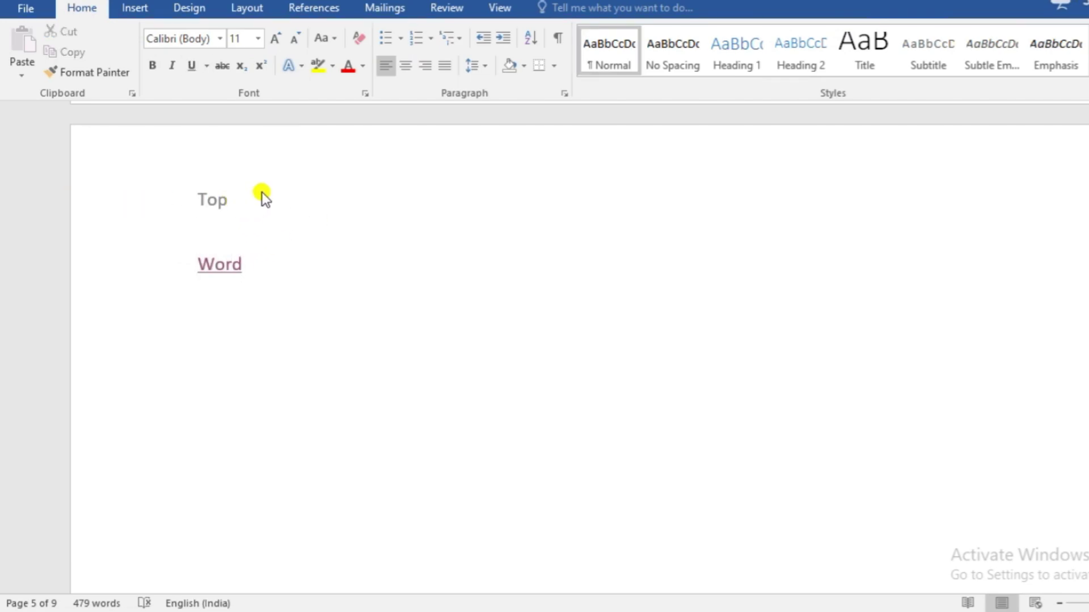
key(ctrl+shift+Left)
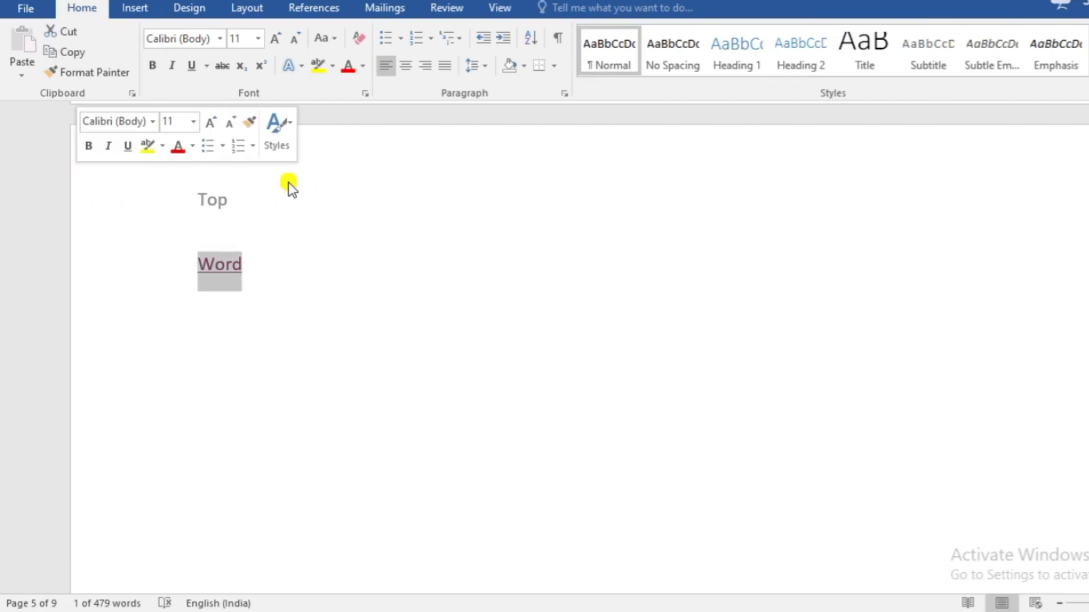
double_click(328, 162)
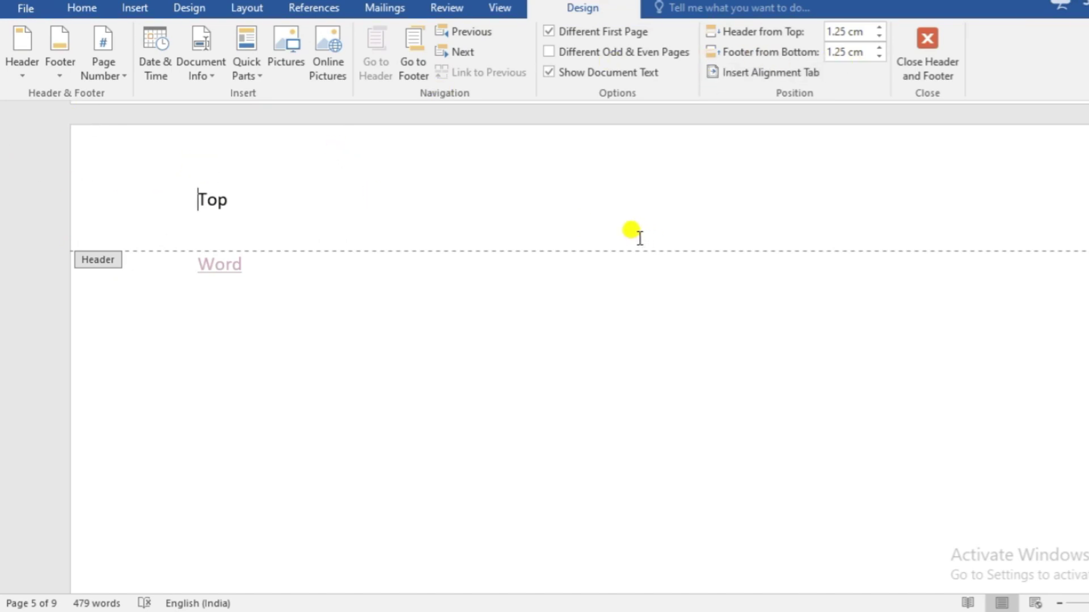
click(926, 41)
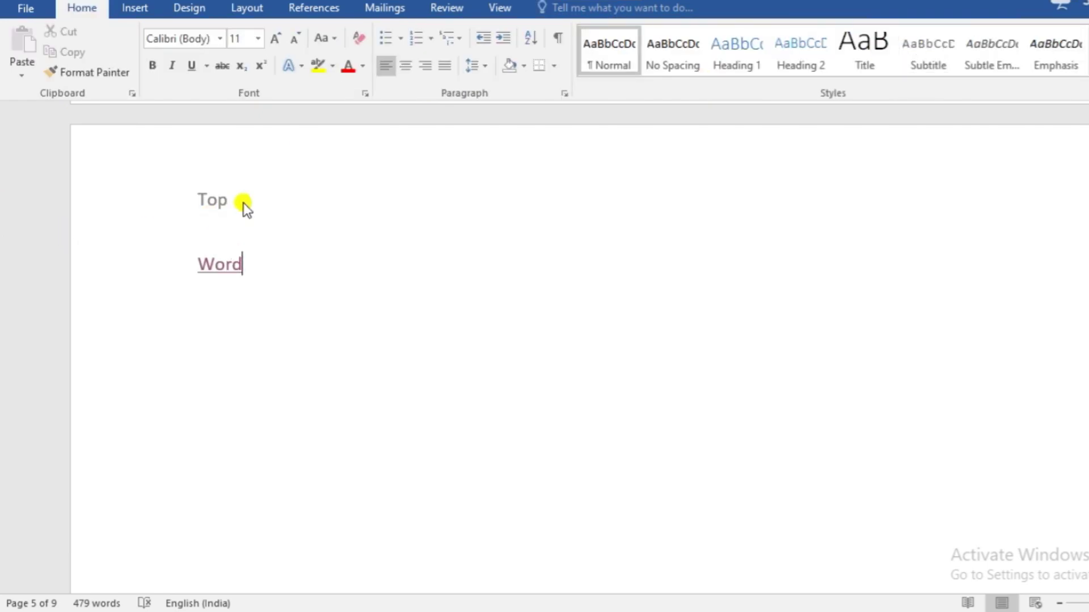
click(7, 262)
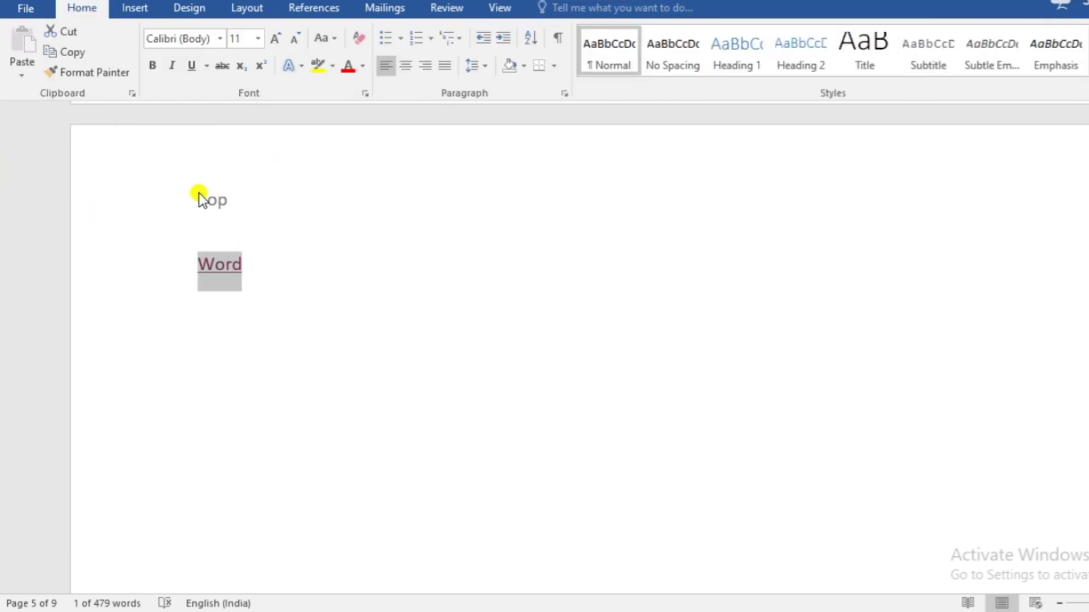
double_click(334, 196)
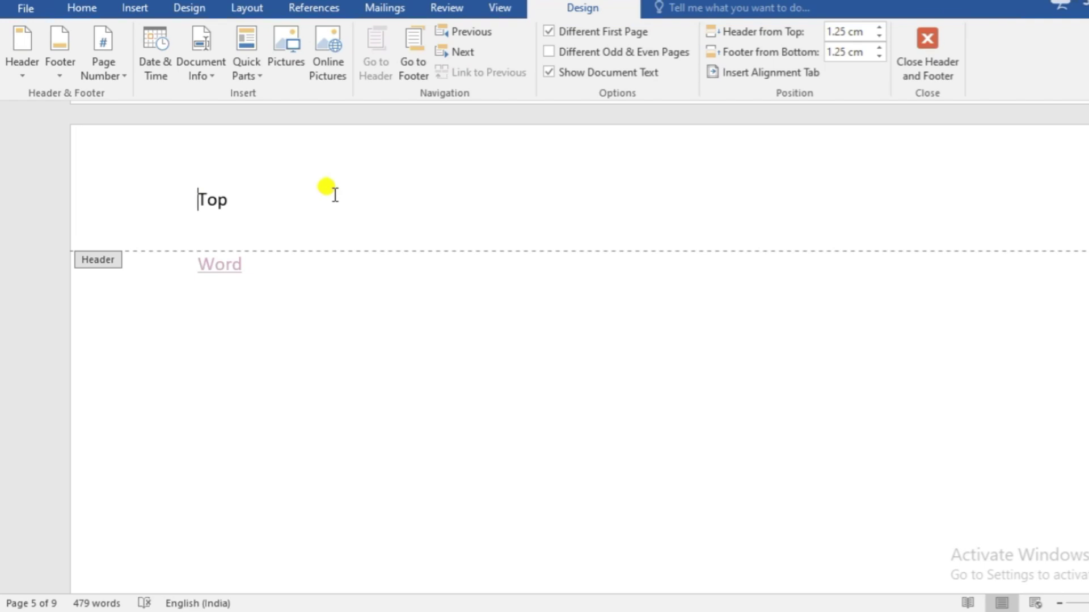
click(929, 56)
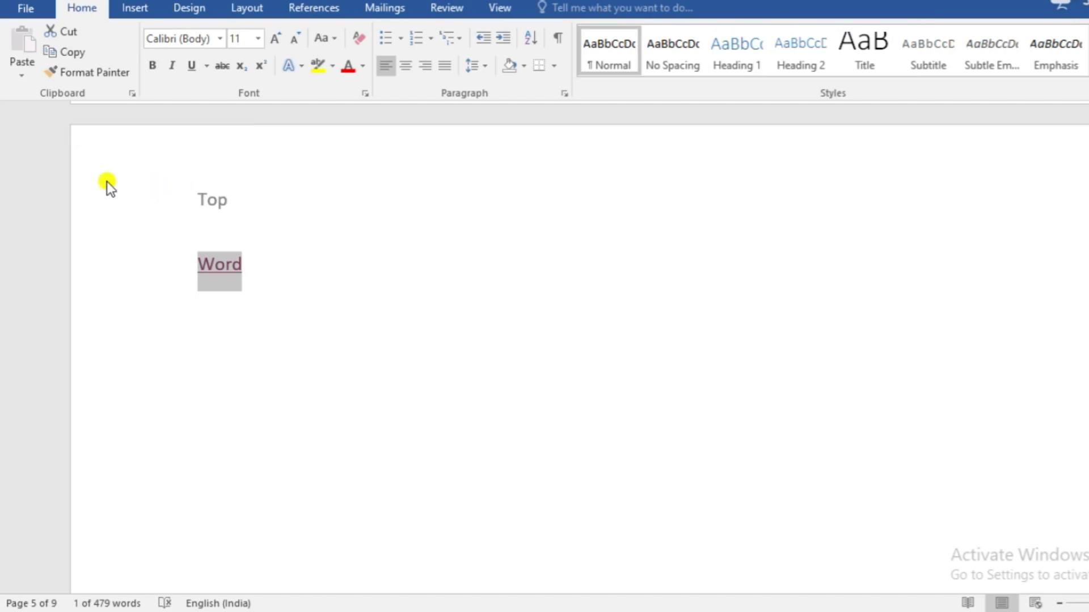
click(93, 175)
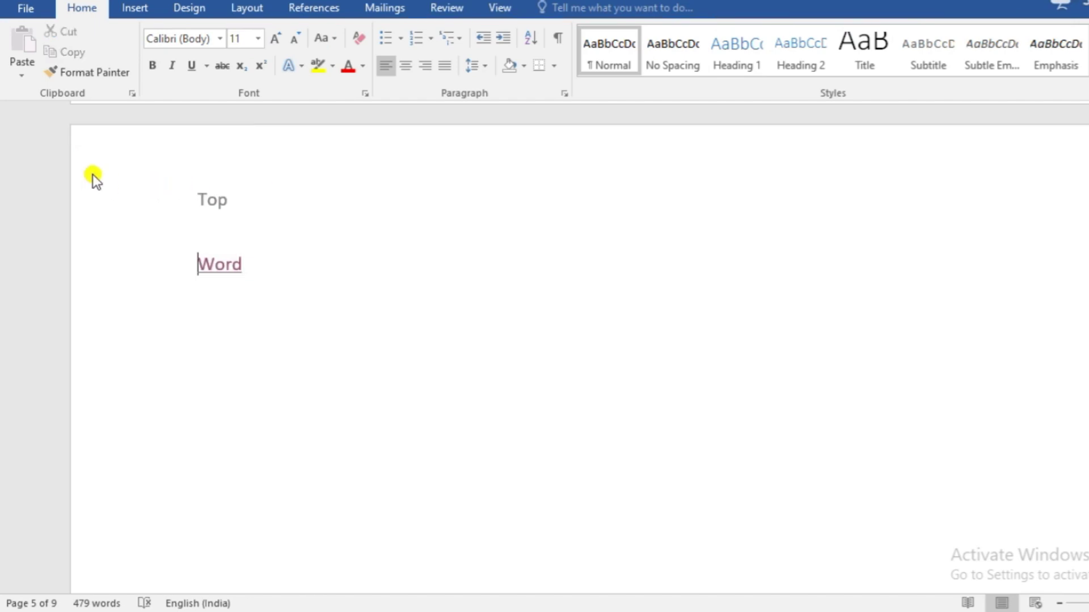
Step: Insert the built-in Blank footer from the Insert tab's footer gallery
click(131, 7)
click(774, 70)
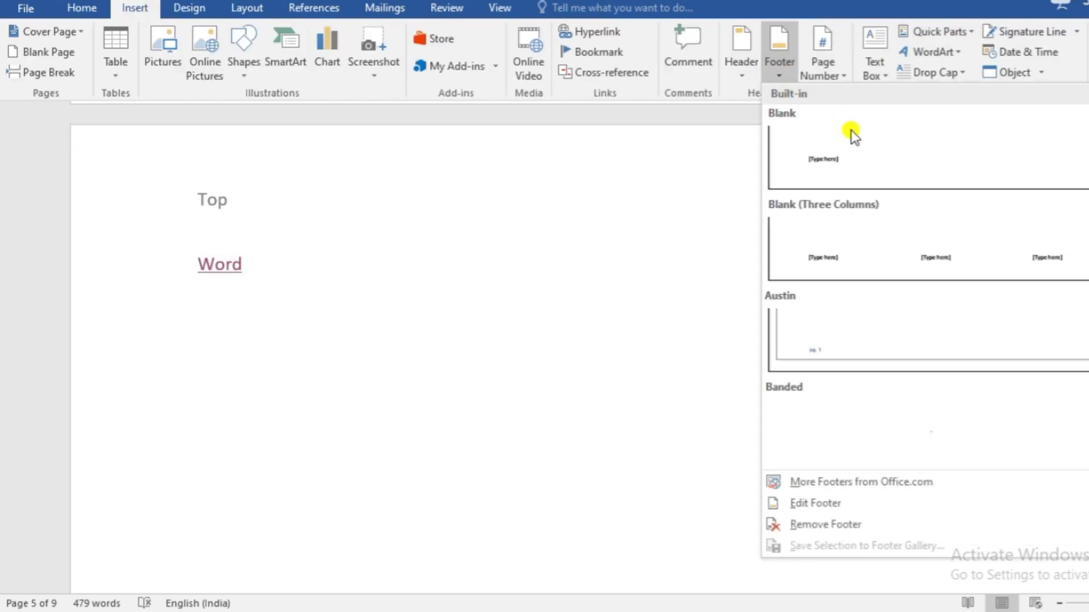
scroll(862, 220, down, 5)
scroll(862, 220, down, 3)
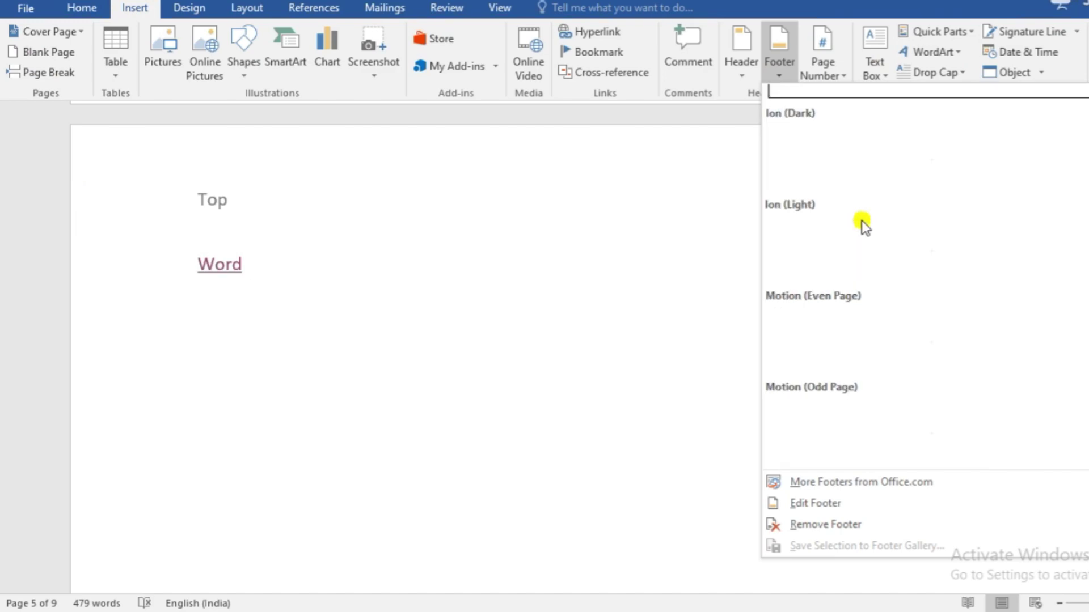
scroll(863, 221, up, 5)
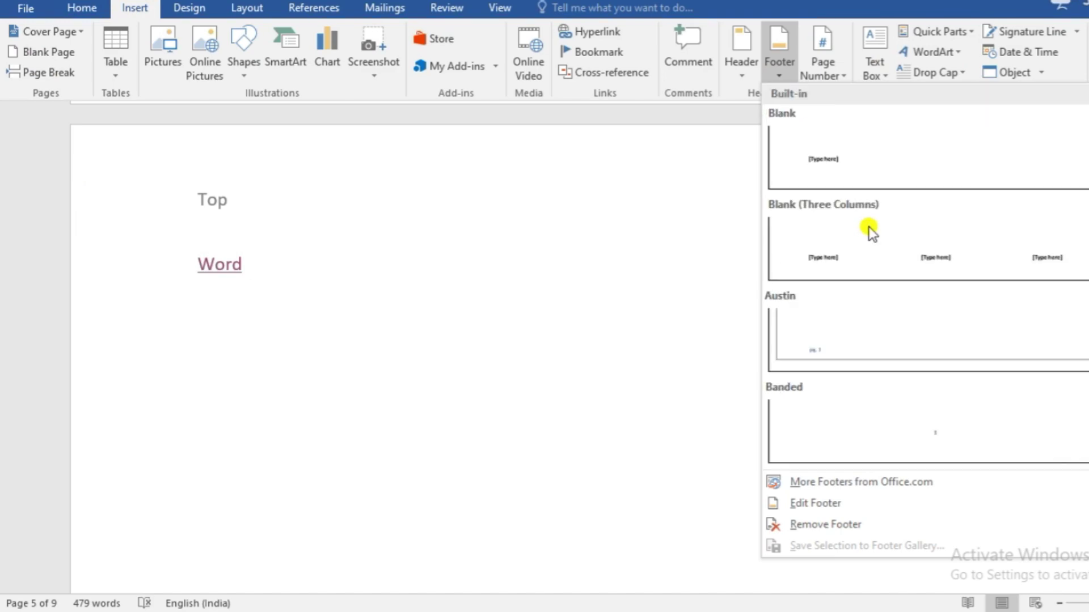
click(852, 158)
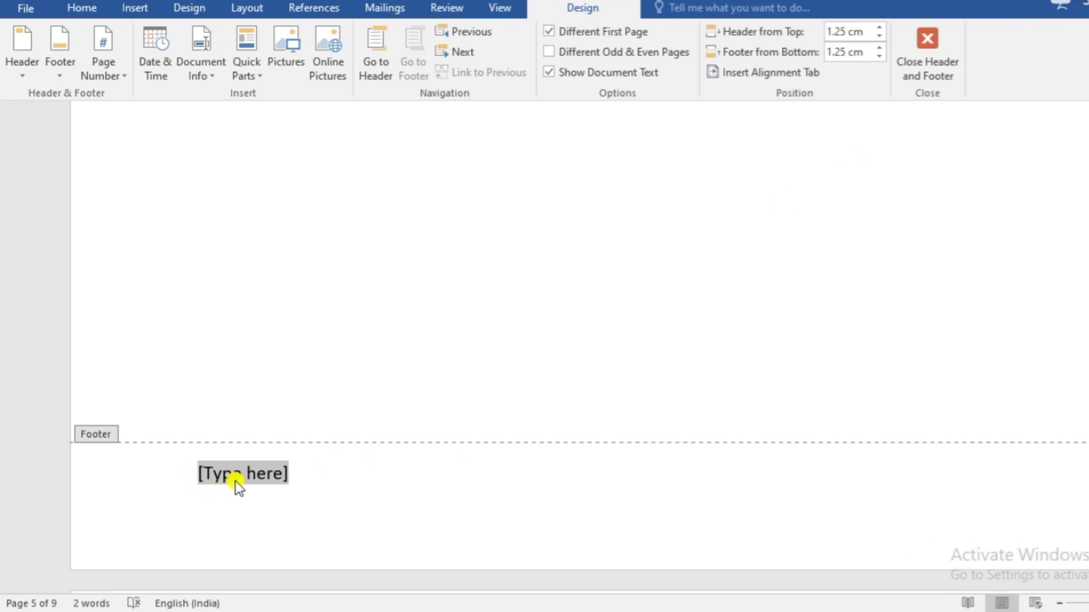
Step: Replace the footer placeholder with 'End' and start a new line below it
text(nd)
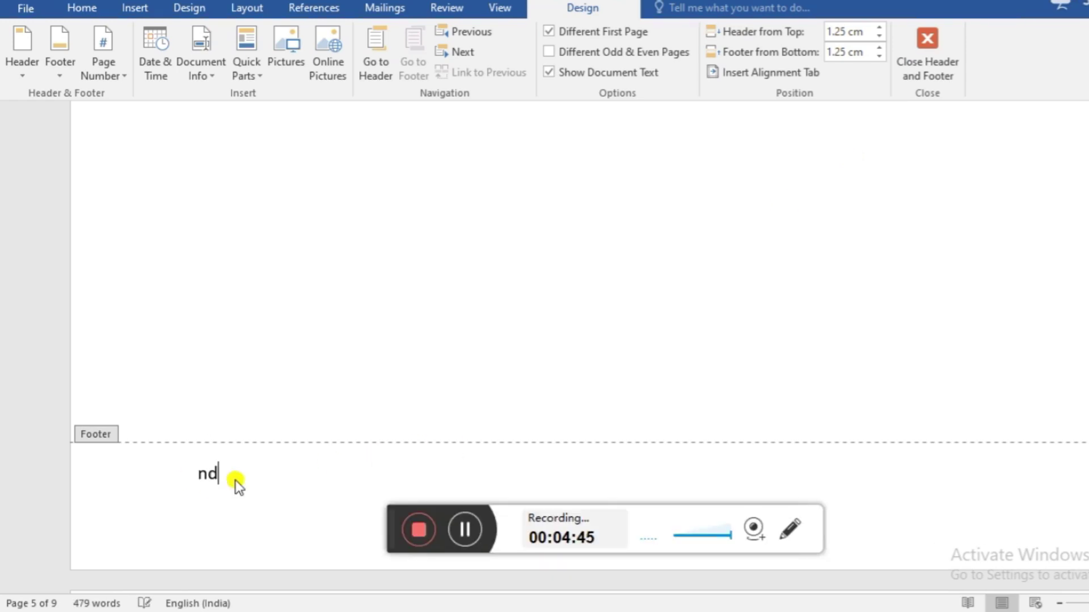
key(BackSpace)
key(BackSpace)
text(E)
text(nd)
key(Return)
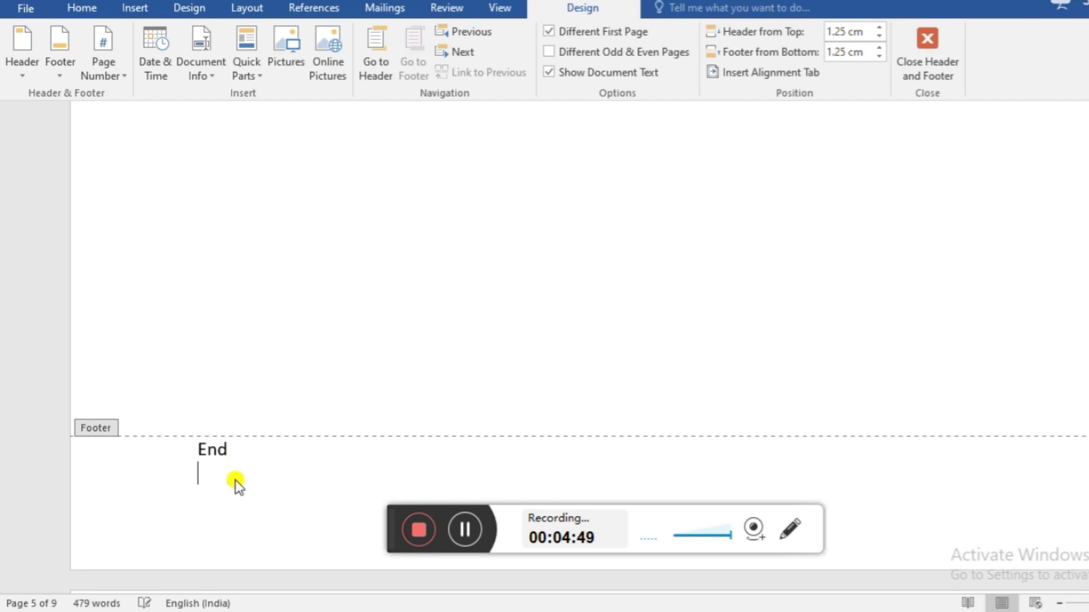
click(923, 42)
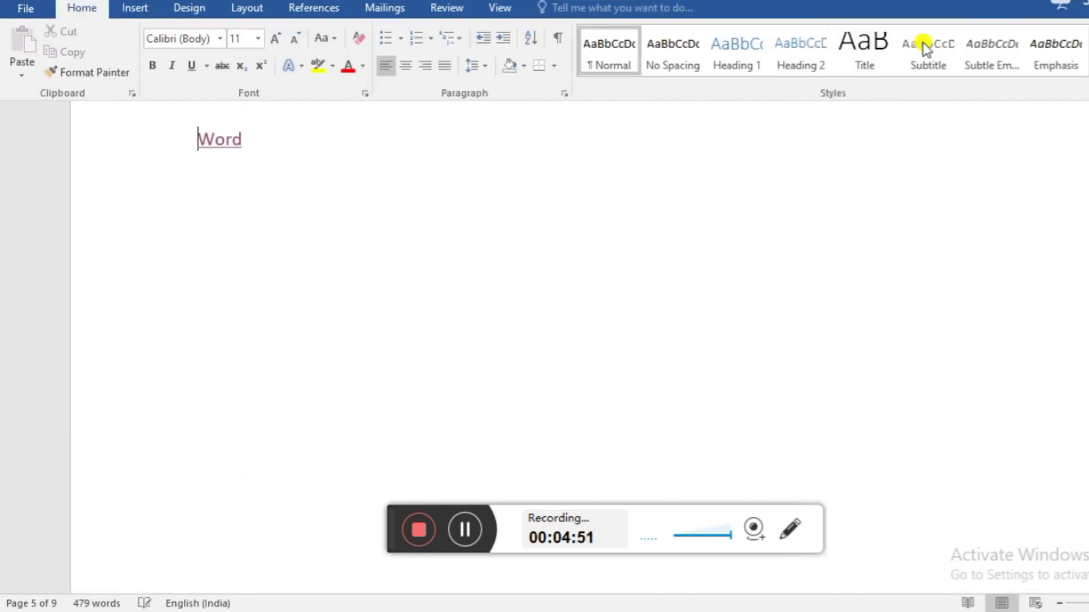
scroll(315, 356, down, 5)
scroll(316, 354, down, 5)
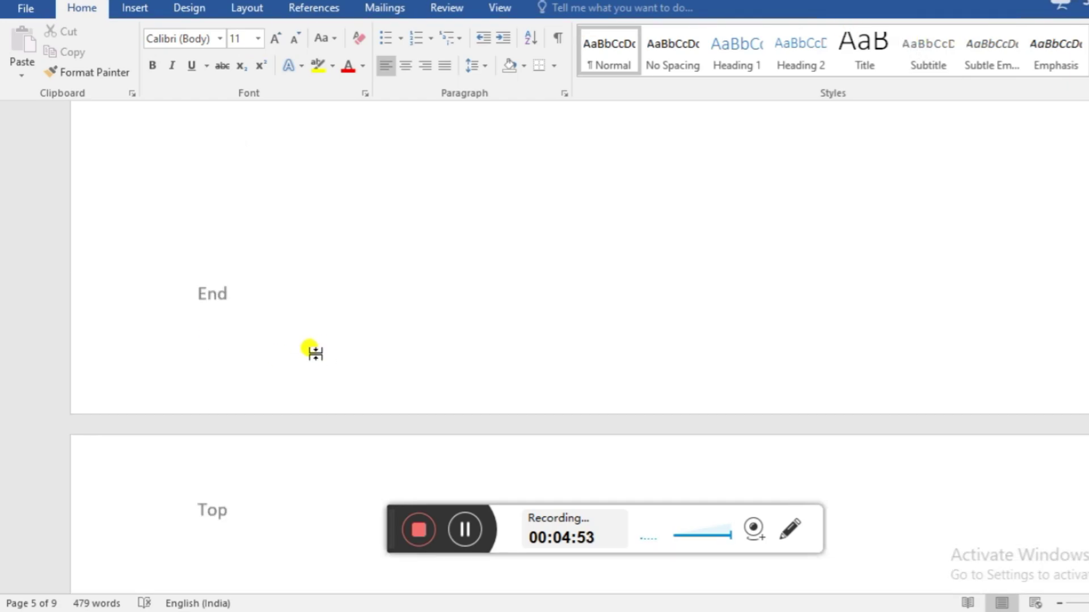
scroll(295, 360, down, 5)
scroll(277, 366, up, 4)
scroll(278, 363, up, 2)
scroll(227, 422, down, 5)
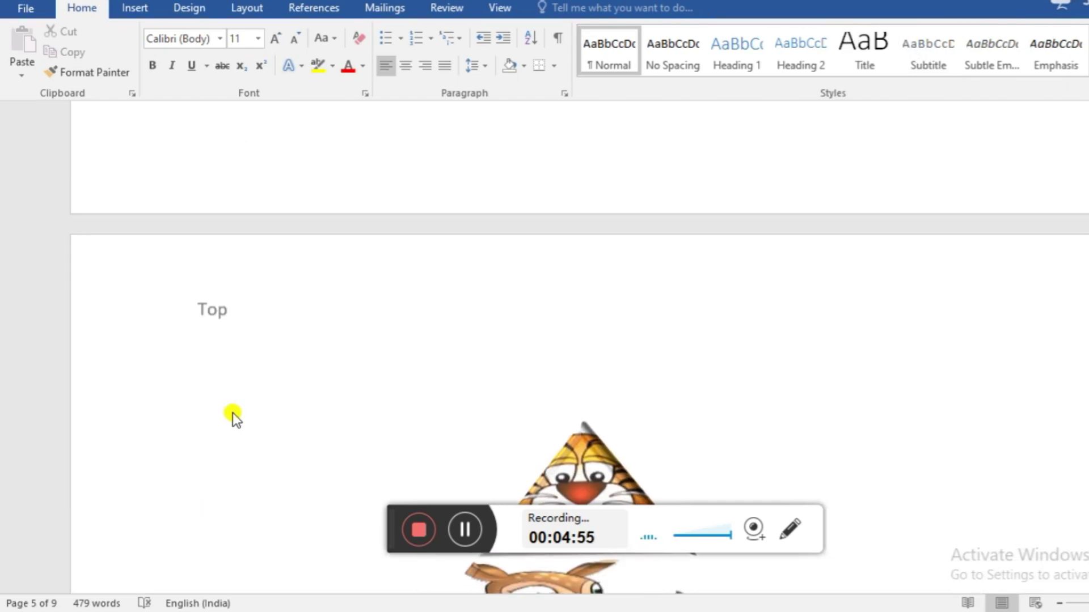
scroll(232, 413, down, 3)
scroll(253, 274, down, 5)
scroll(240, 306, down, 5)
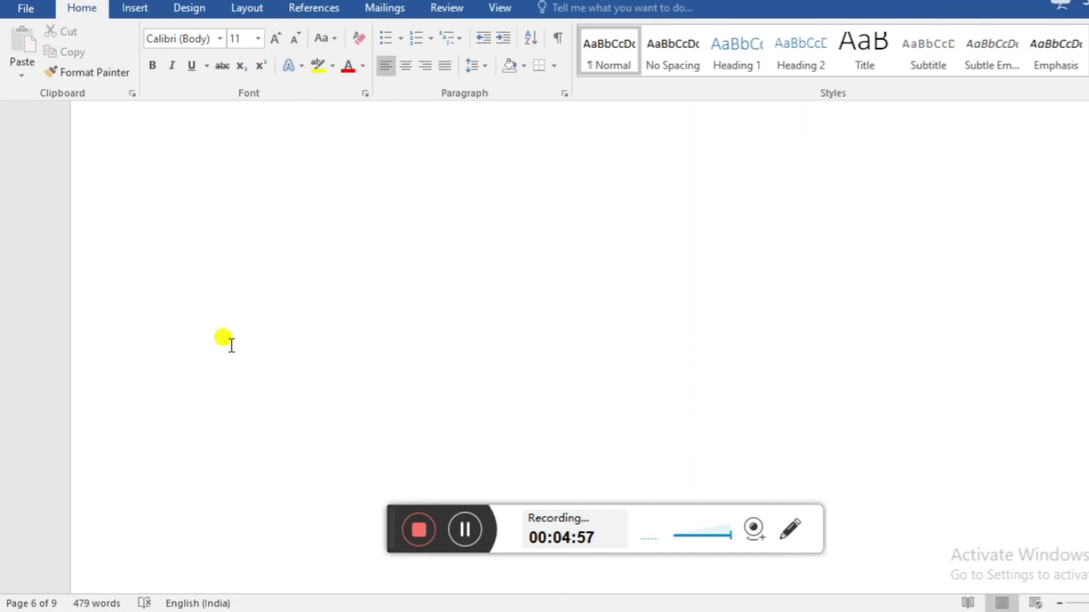
scroll(231, 345, down, 5)
scroll(238, 347, down, 4)
scroll(225, 335, down, 1)
scroll(230, 322, down, 2)
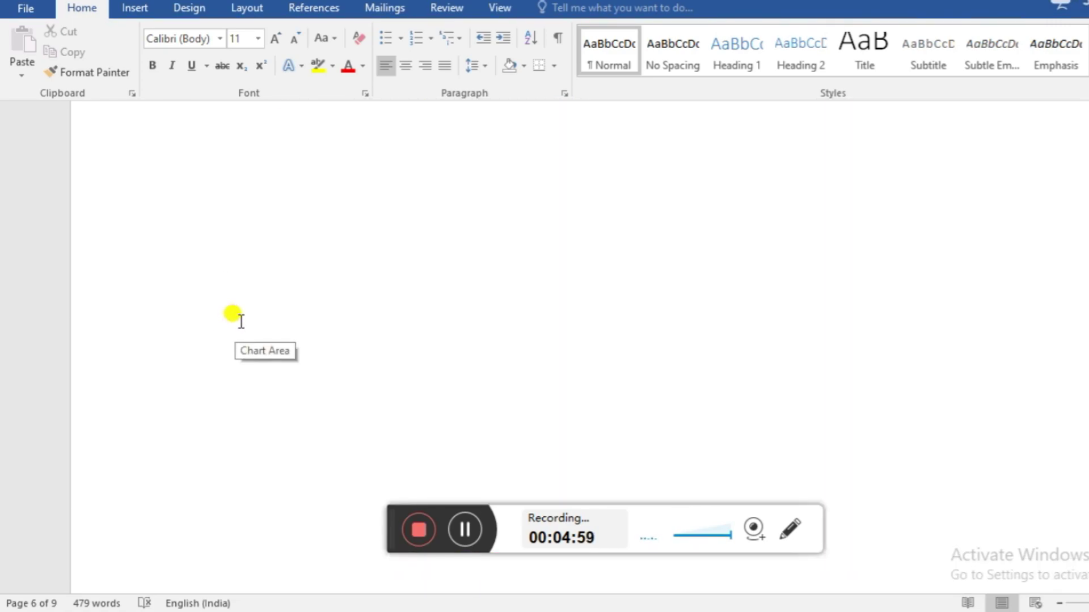
scroll(243, 312, up, 4)
scroll(255, 300, up, 4)
scroll(259, 294, up, 5)
scroll(258, 292, up, 5)
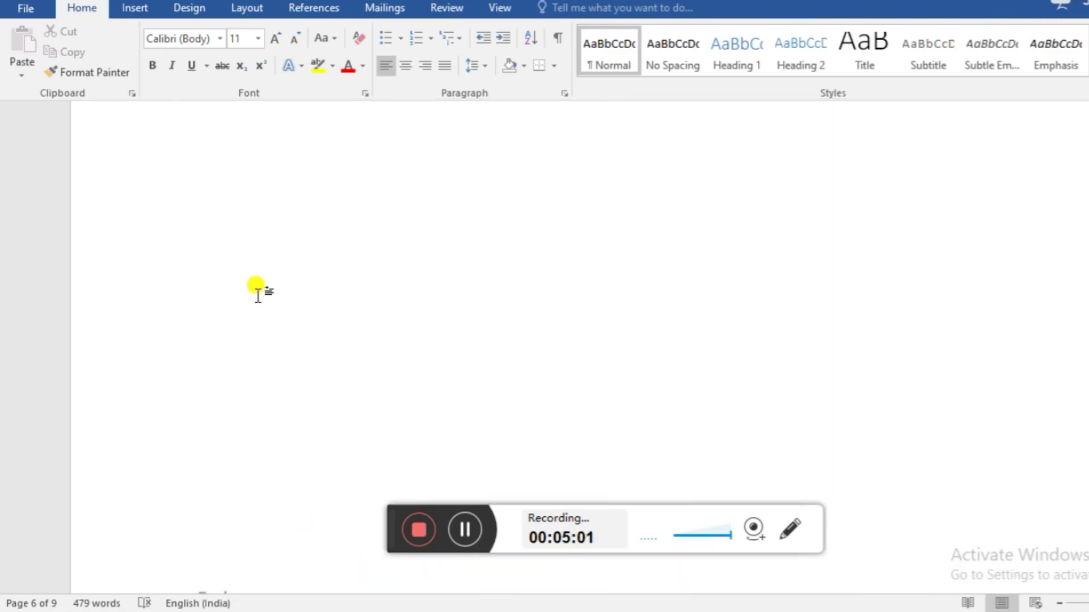
scroll(256, 292, up, 5)
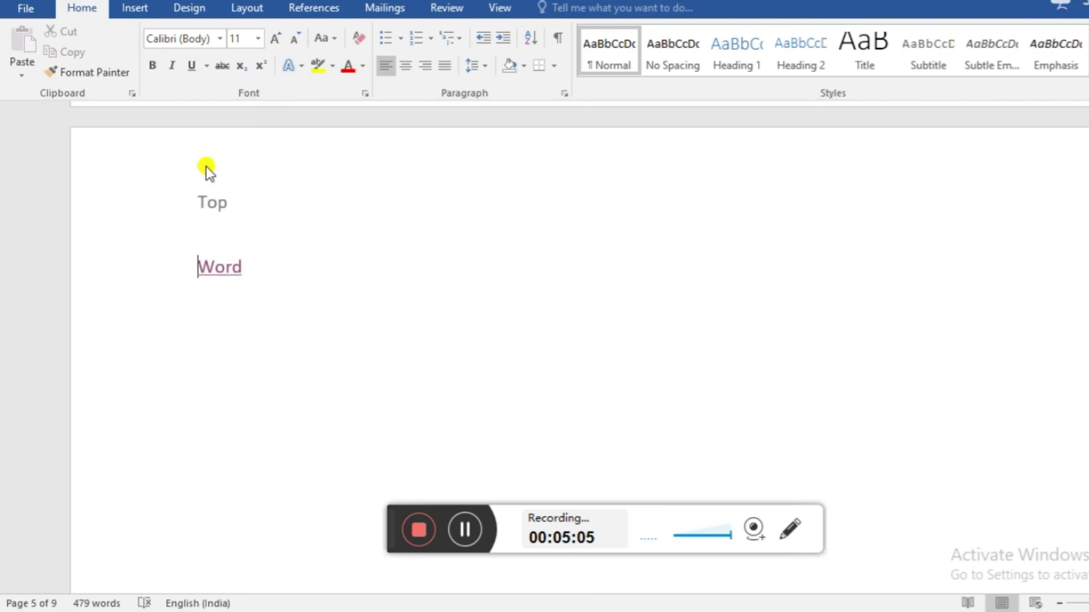
scroll(236, 17, down, 1)
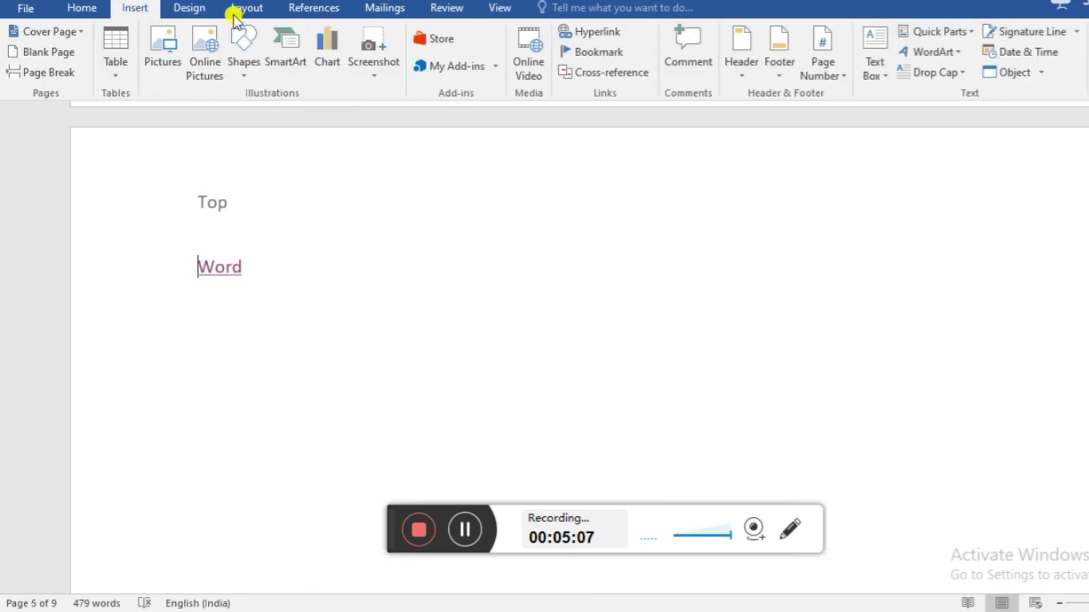
Step: Add Plain Number 2 page numbers at the bottom center and close footer editing
click(844, 80)
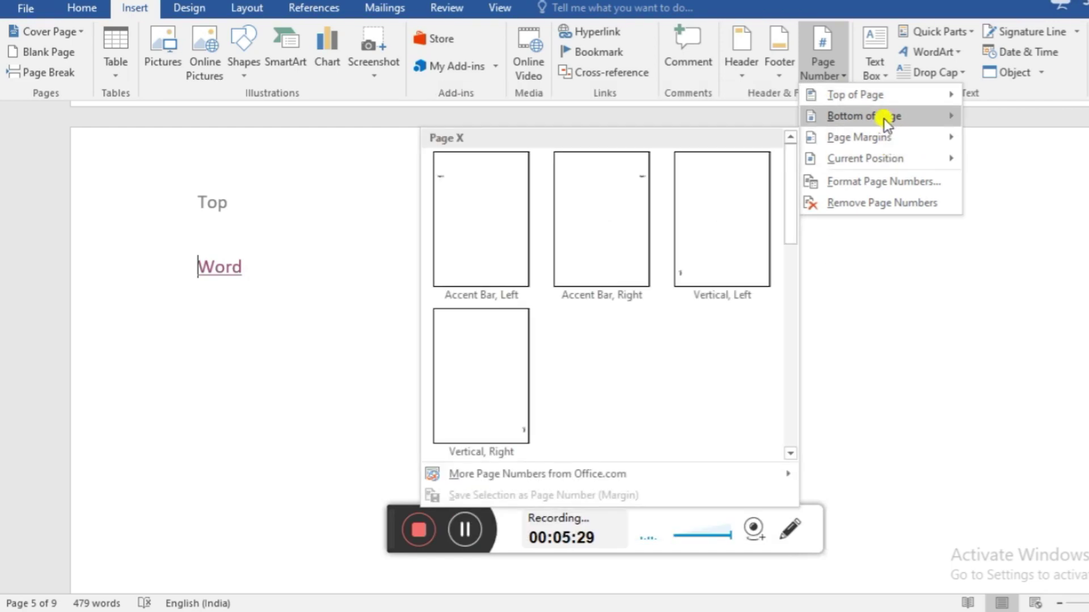
mouse_move(863, 115)
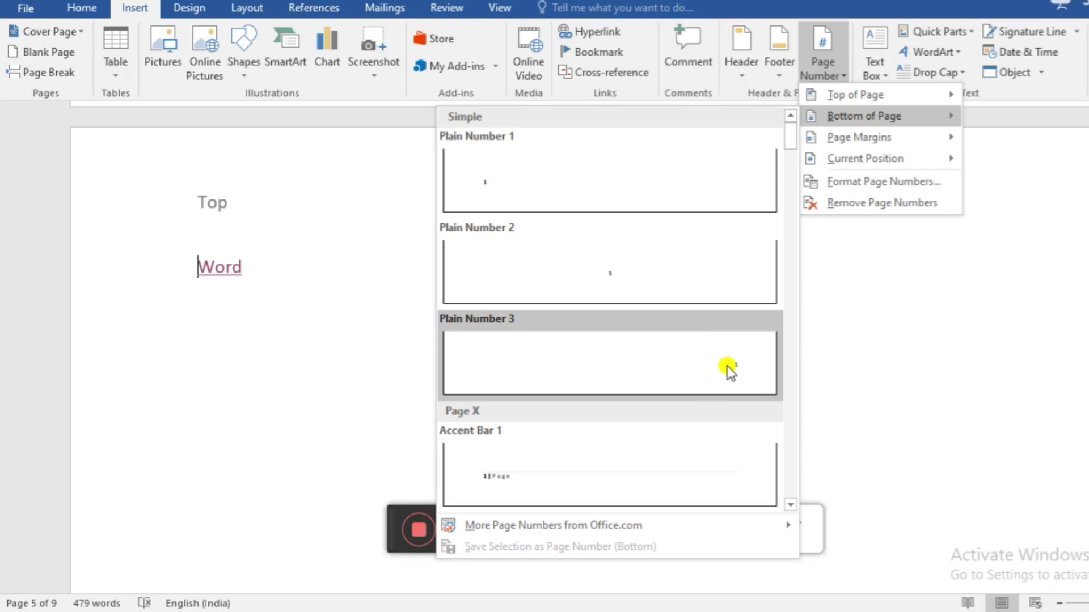
scroll(604, 468, down, 3)
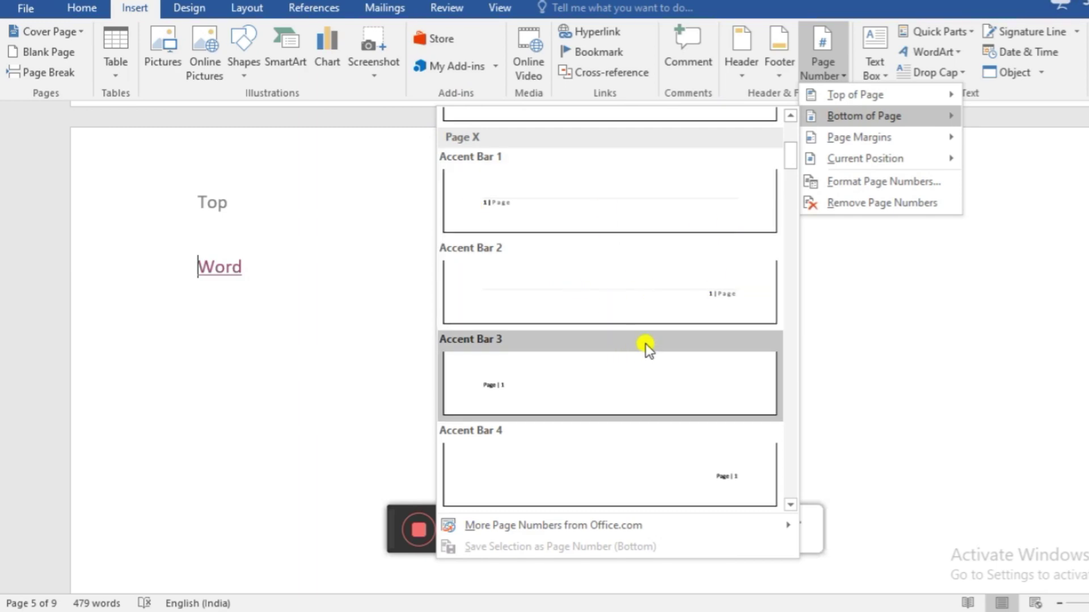
scroll(652, 413, up, 3)
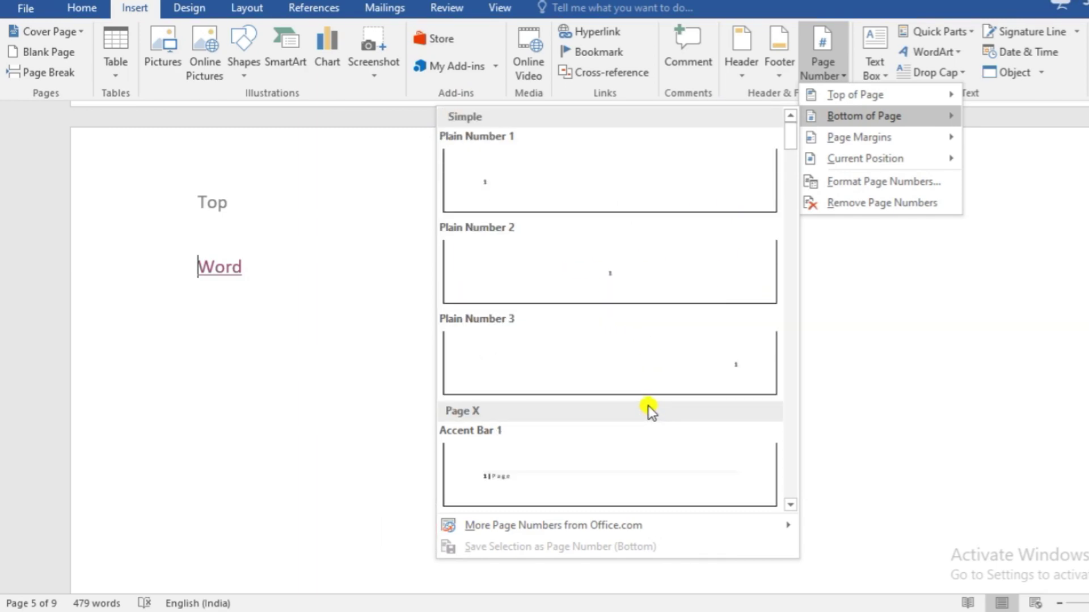
click(625, 271)
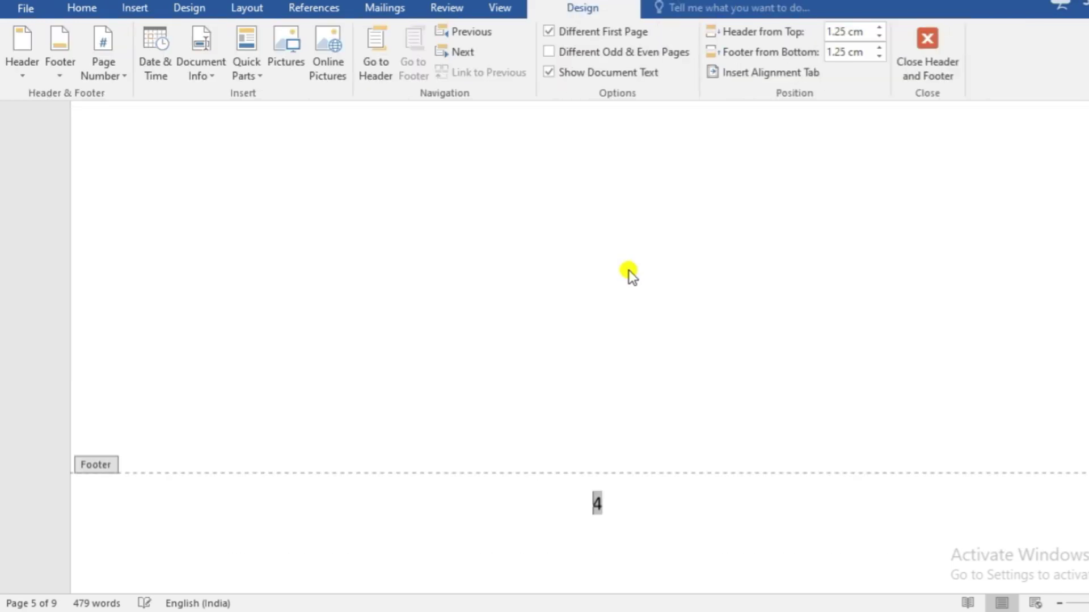
click(923, 56)
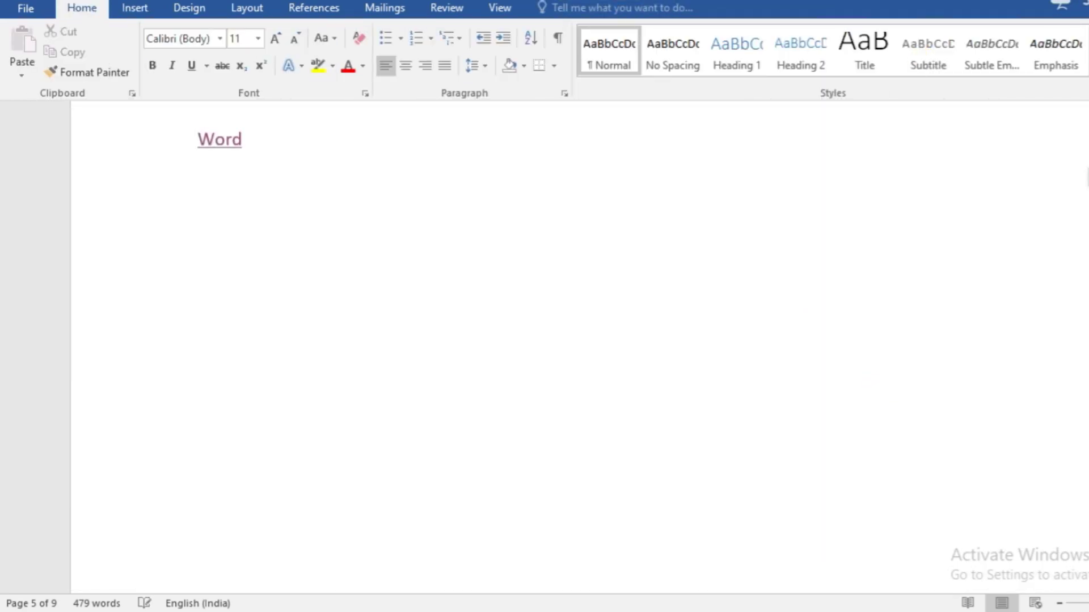
Step: Scroll through the pages to check each has the Top header and a centered page number
scroll(712, 311, down, 5)
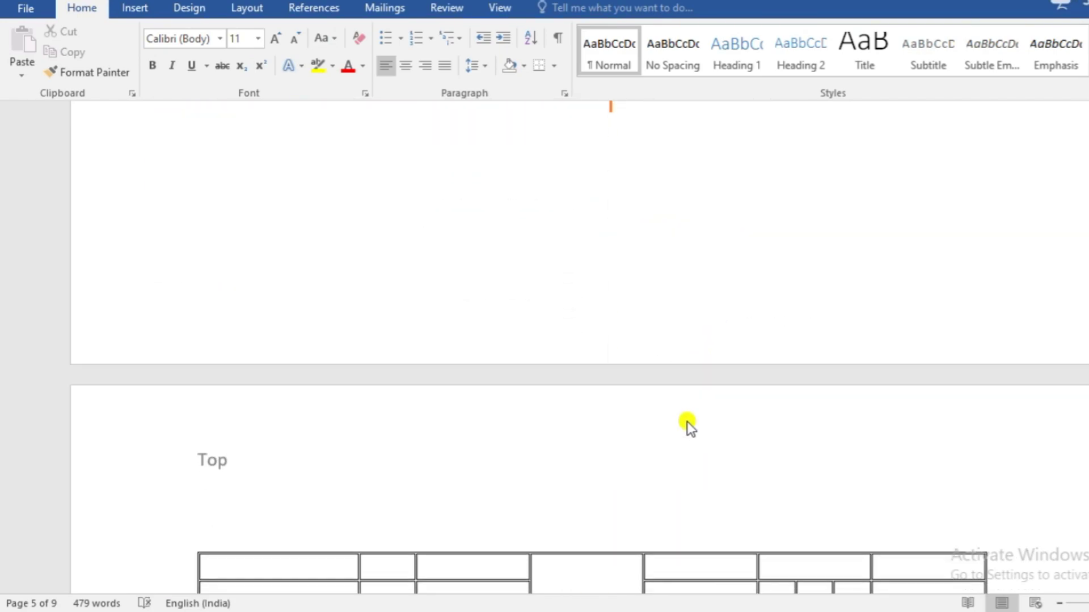
scroll(676, 397, down, 5)
scroll(628, 272, down, 7)
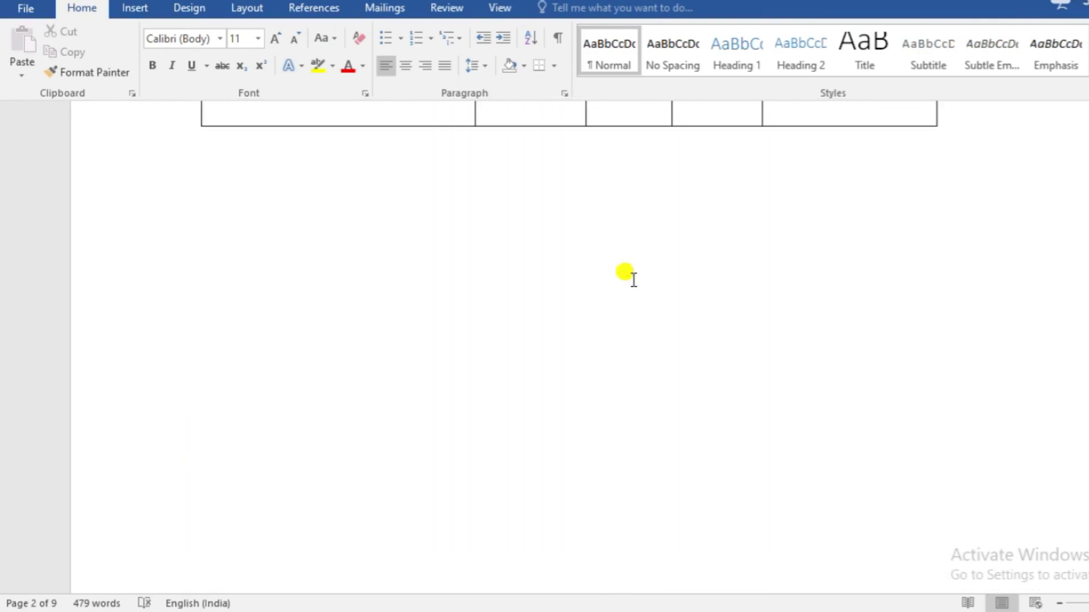
scroll(632, 277, down, 2)
scroll(632, 278, down, 5)
scroll(631, 277, down, 2)
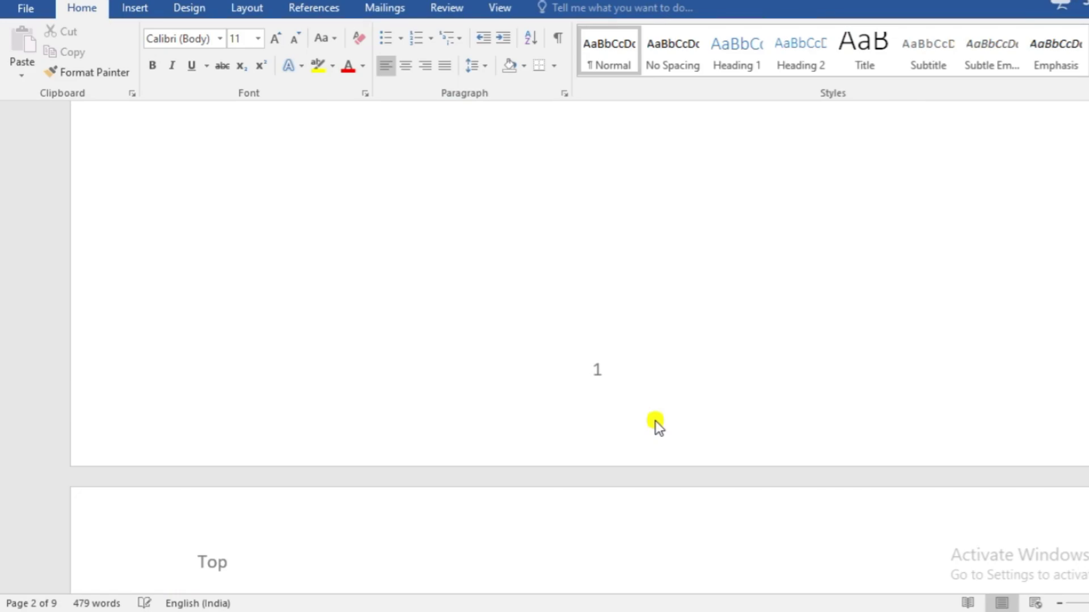
scroll(657, 417, down, 5)
scroll(656, 417, down, 5)
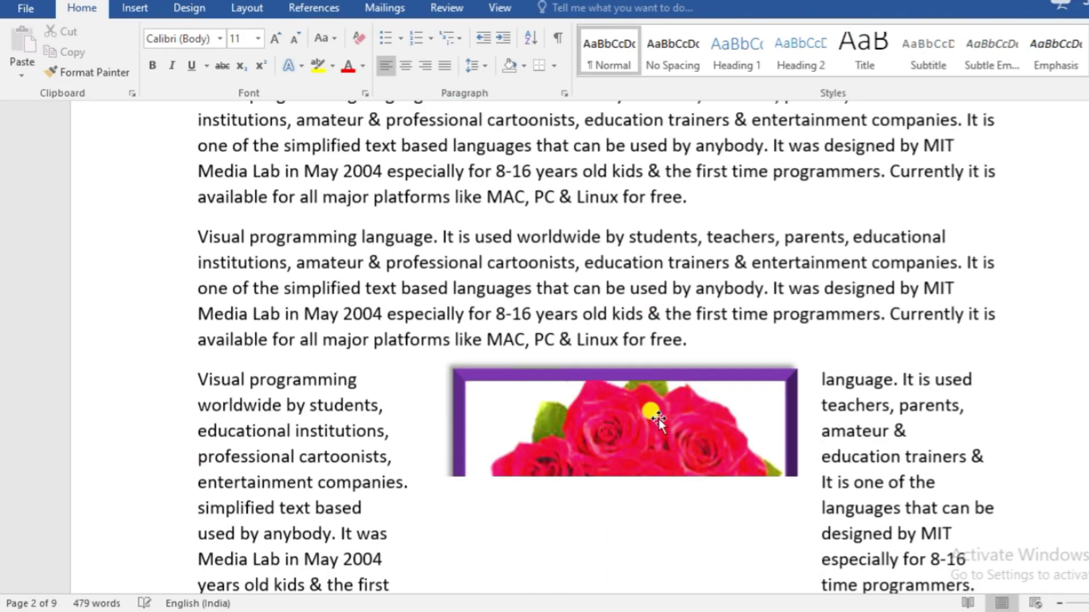
scroll(656, 417, down, 5)
scroll(657, 419, down, 6)
scroll(653, 397, up, 2)
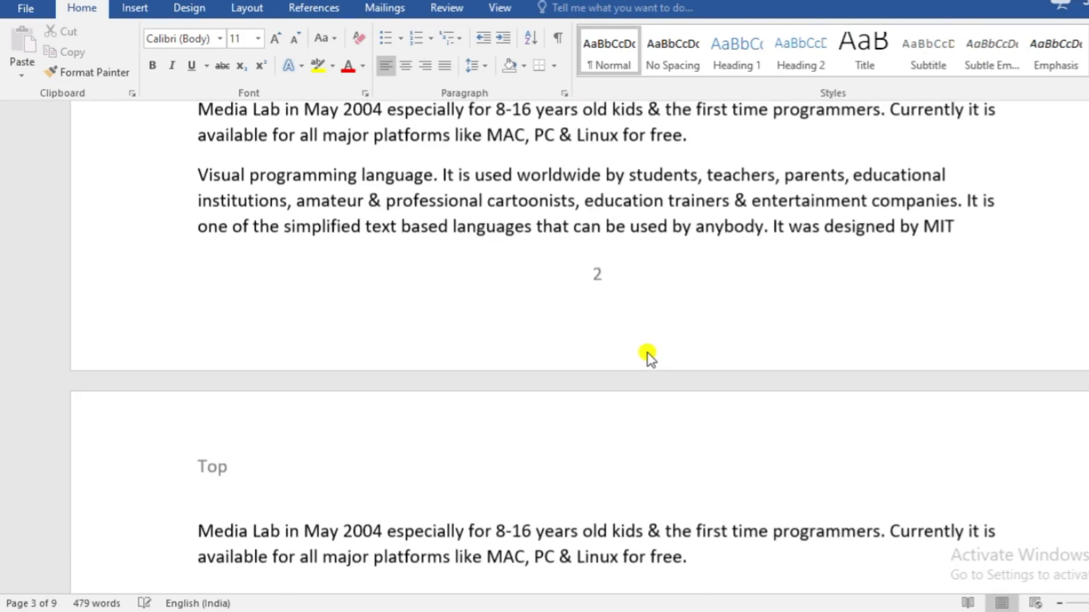
scroll(640, 360, down, 6)
scroll(640, 361, down, 3)
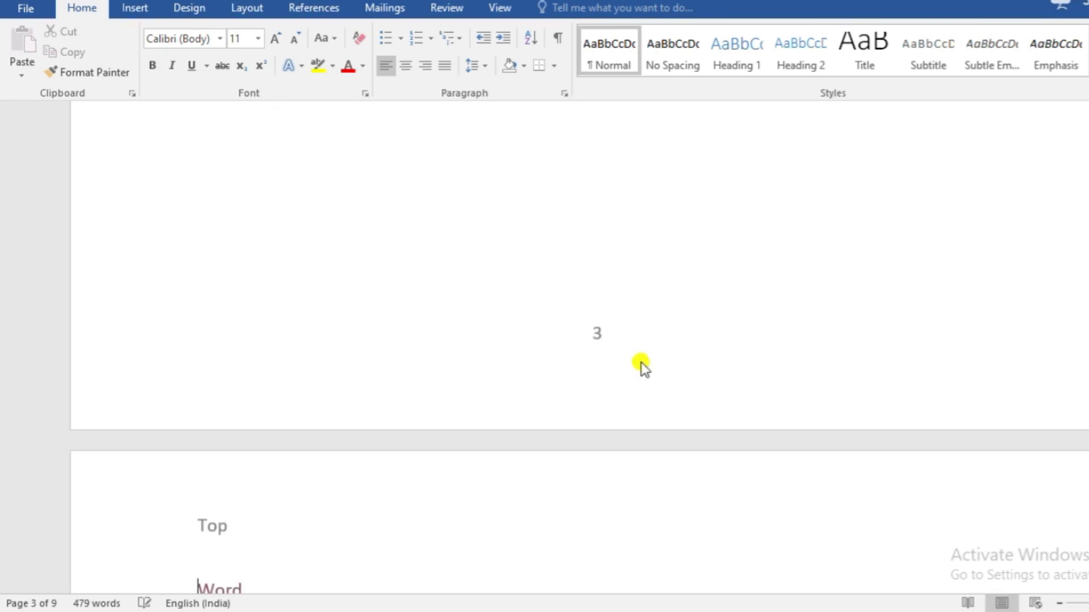
scroll(640, 361, down, 4)
scroll(642, 362, up, 4)
scroll(645, 361, up, 3)
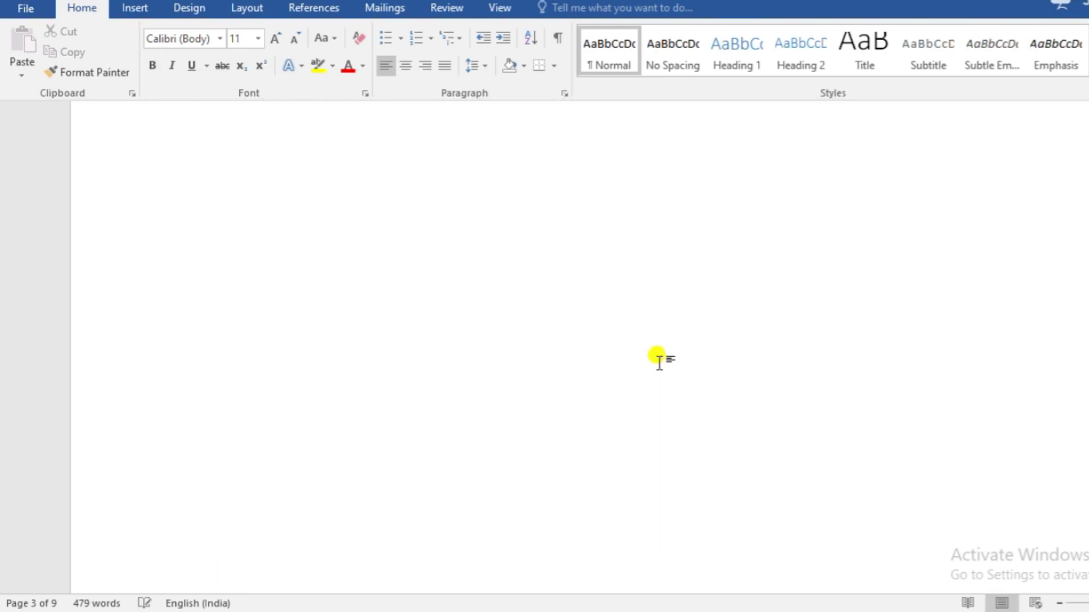
scroll(659, 361, down, 3)
scroll(662, 367, down, 2)
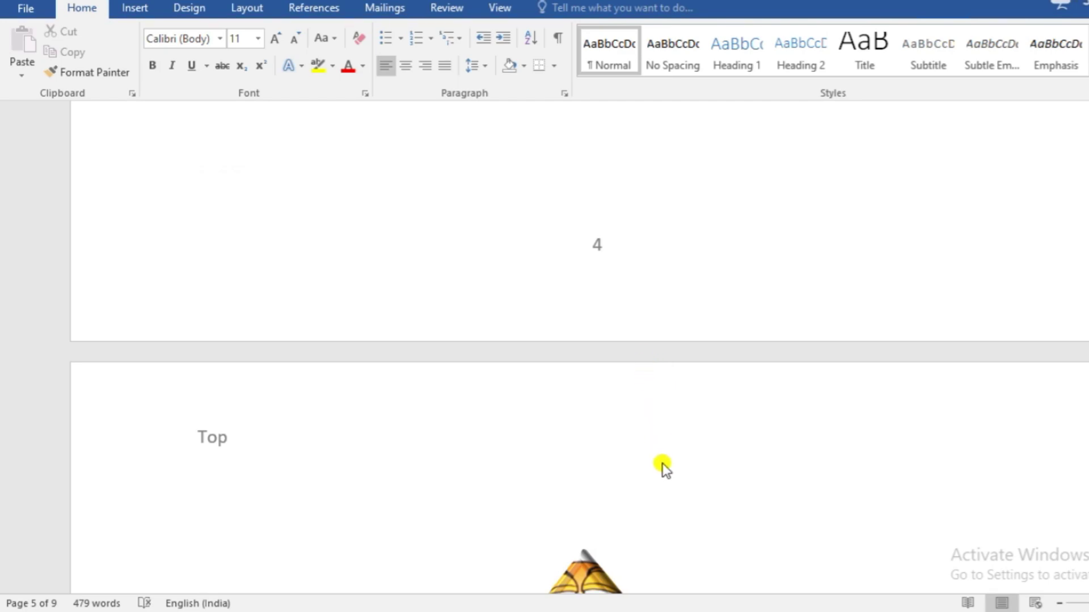
scroll(659, 454, up, 1)
scroll(659, 454, up, 2)
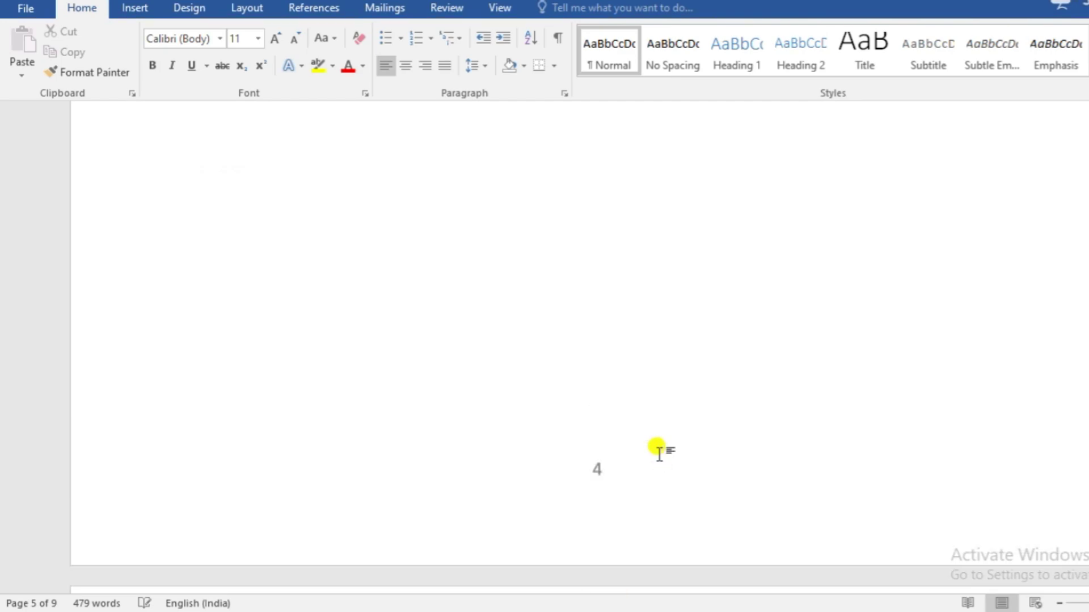
scroll(657, 448, up, 1)
scroll(605, 364, down, 7)
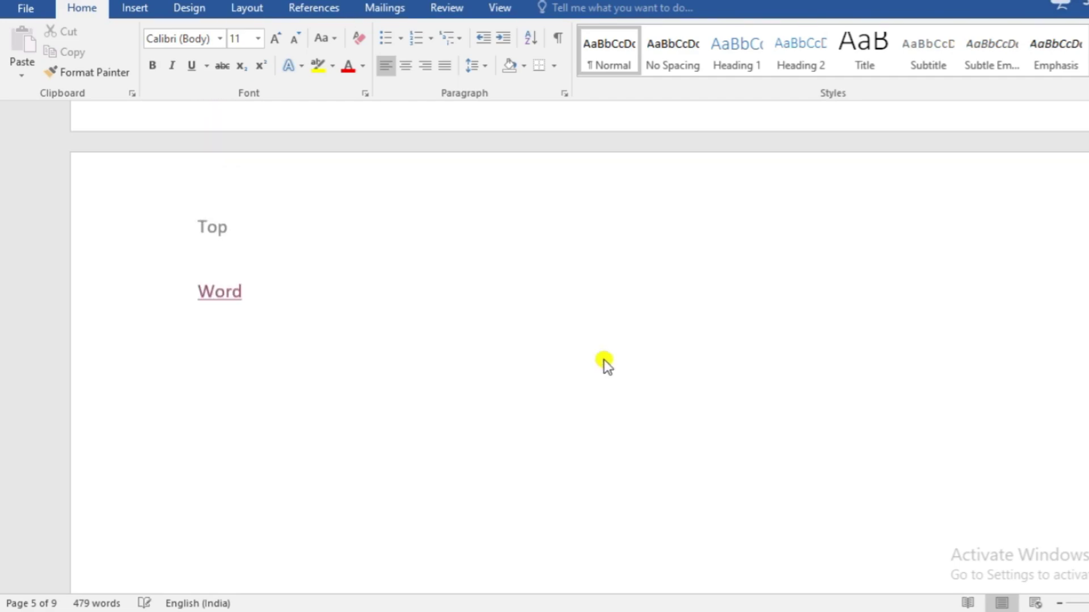
scroll(604, 363, up, 6)
scroll(604, 361, up, 1)
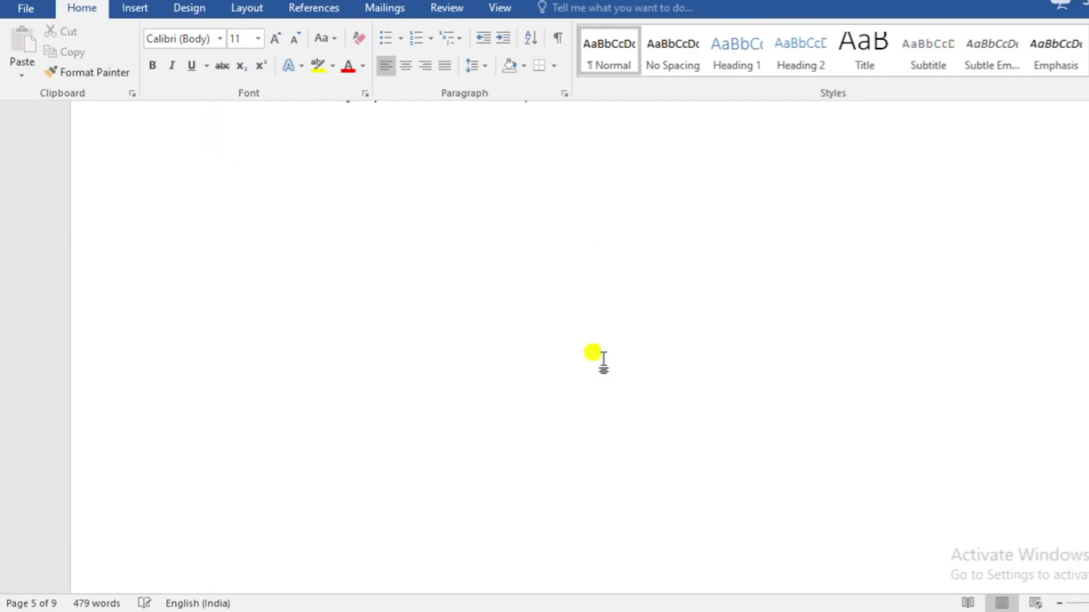
scroll(603, 363, down, 7)
click(145, 9)
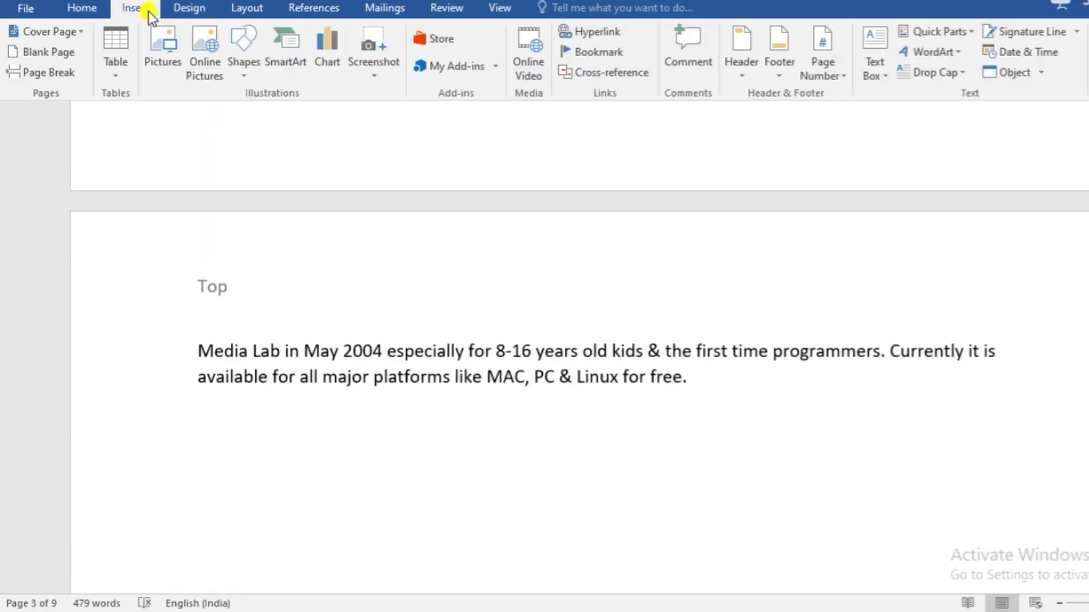